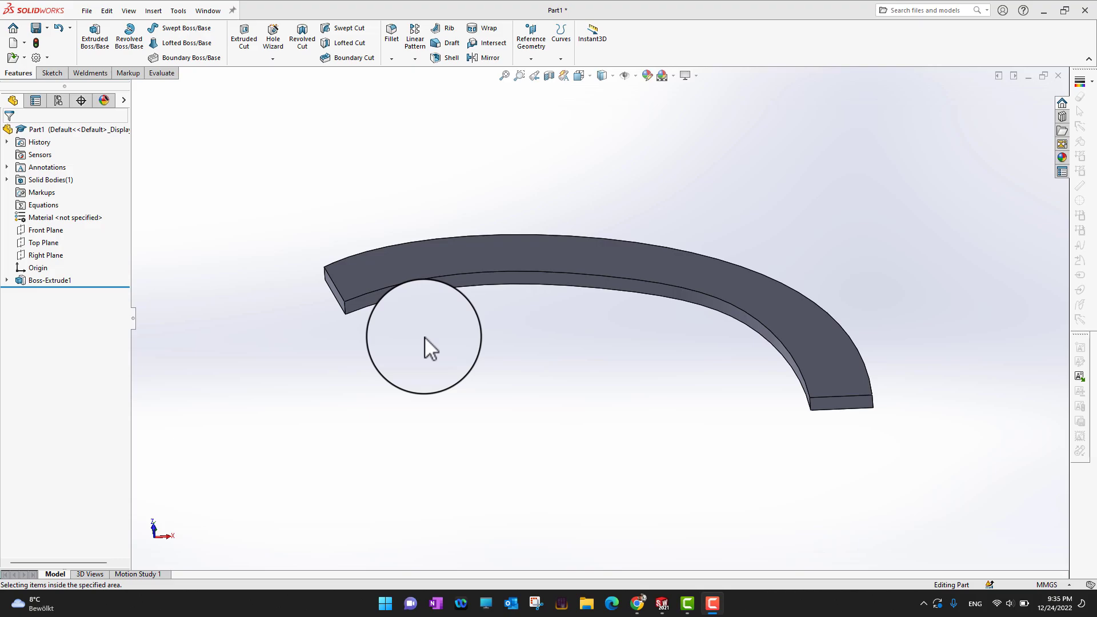
Step: Start the Asset Publisher on the curved part and set its bottom face as the ground plane
click(178, 10)
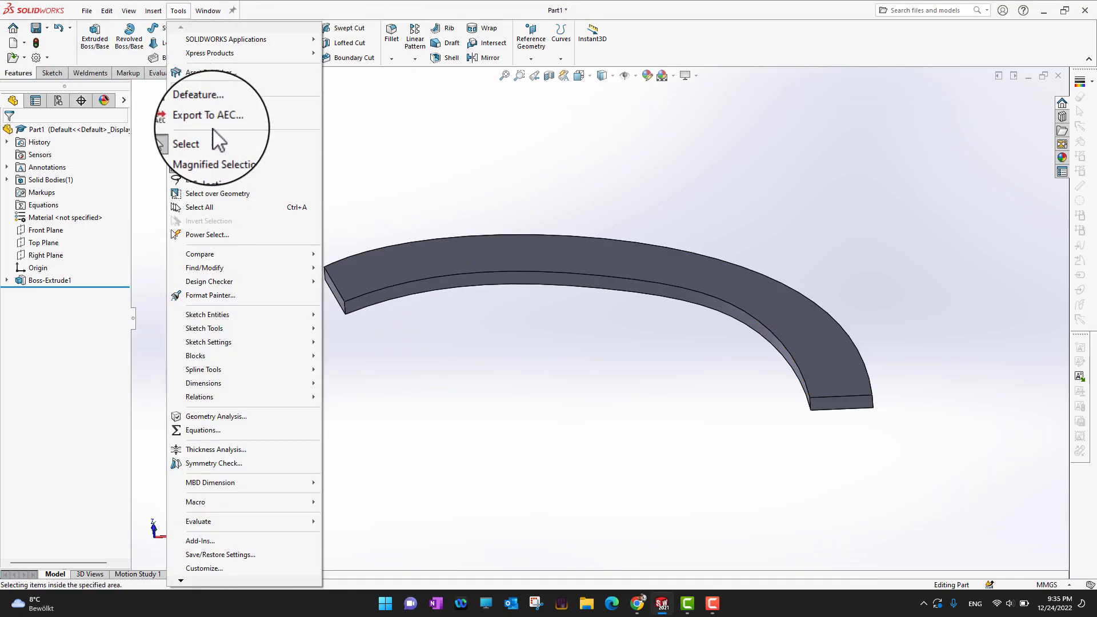
click(210, 78)
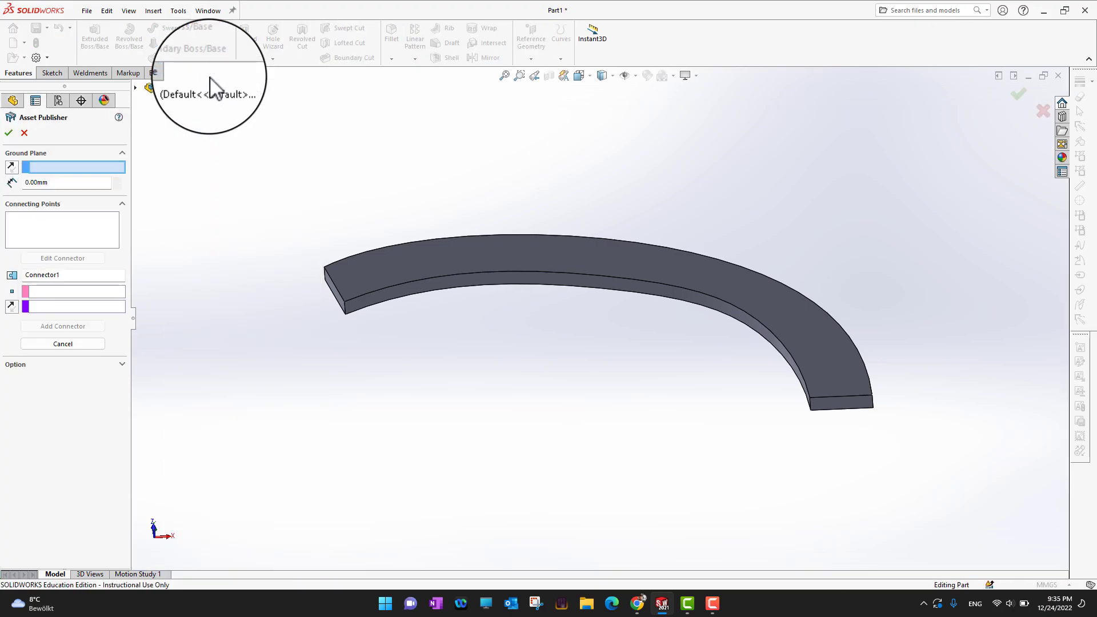
middle_drag(584, 432, 610, 428)
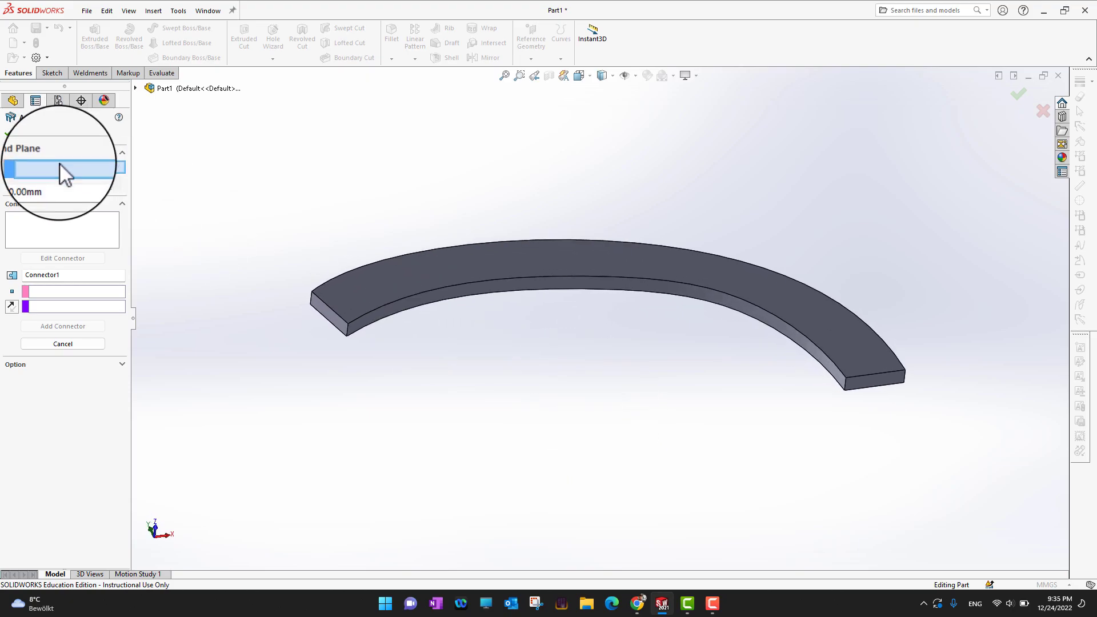
middle_drag(669, 456, 649, 250)
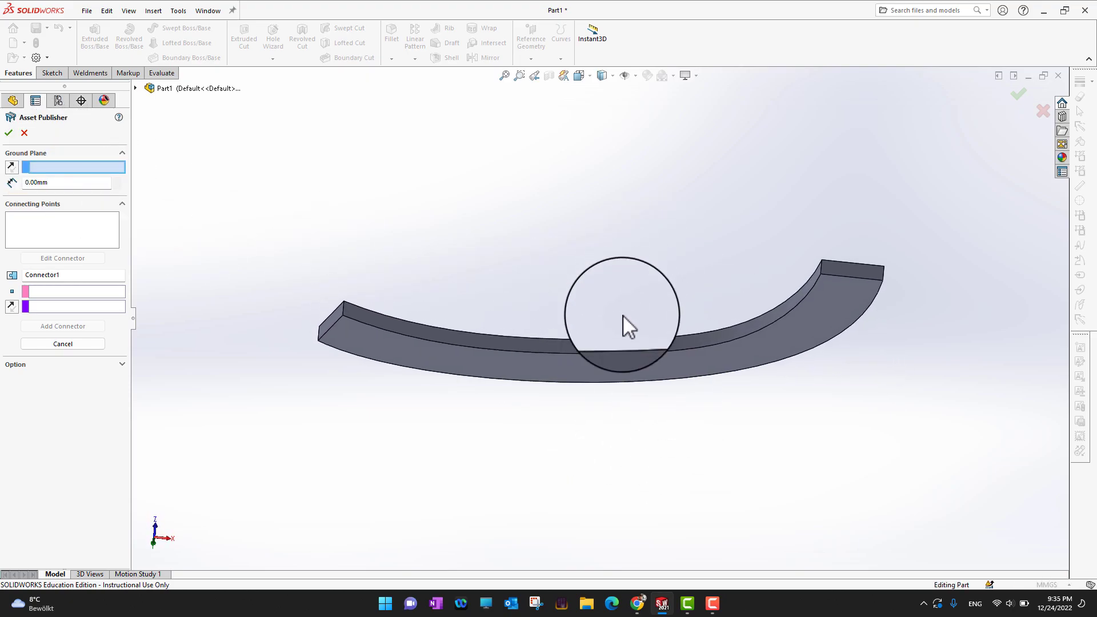
middle_drag(623, 310, 610, 370)
click(611, 369)
middle_drag(619, 458, 629, 546)
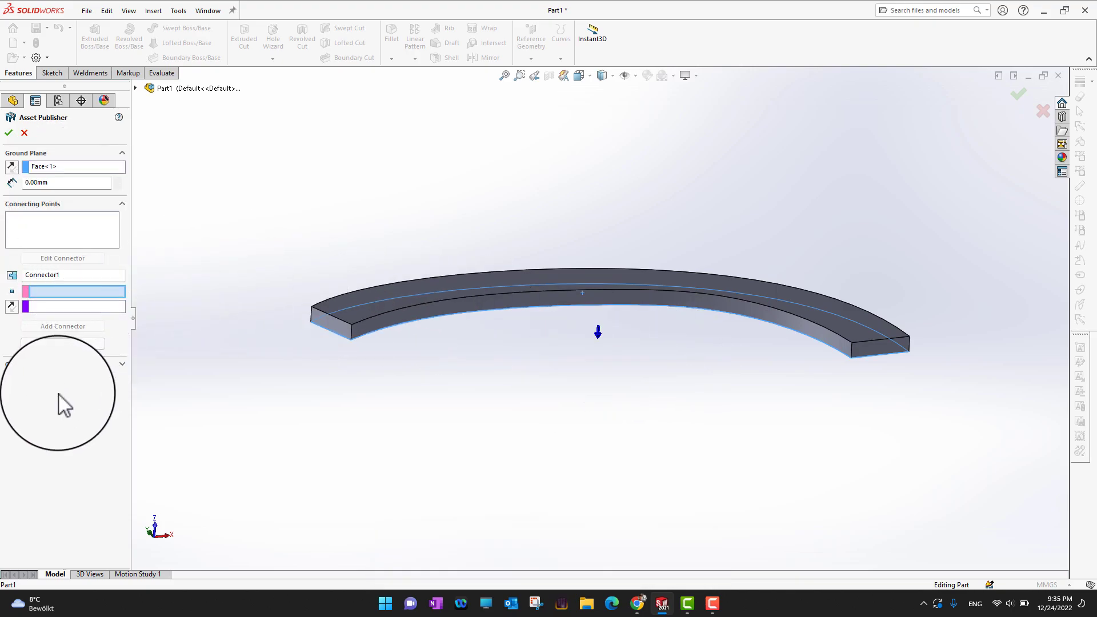
Step: Add Connector1 at the arc's left end, using the end's upper edge as the point and its end face as the direction
middle_drag(257, 379, 277, 435)
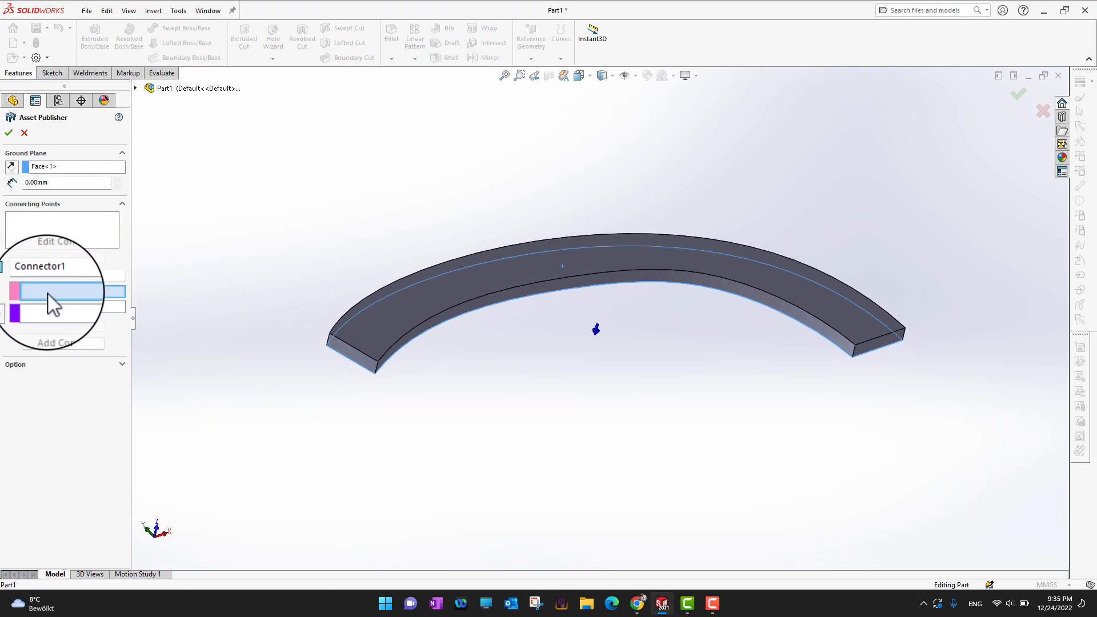
scroll(360, 350, down, 3)
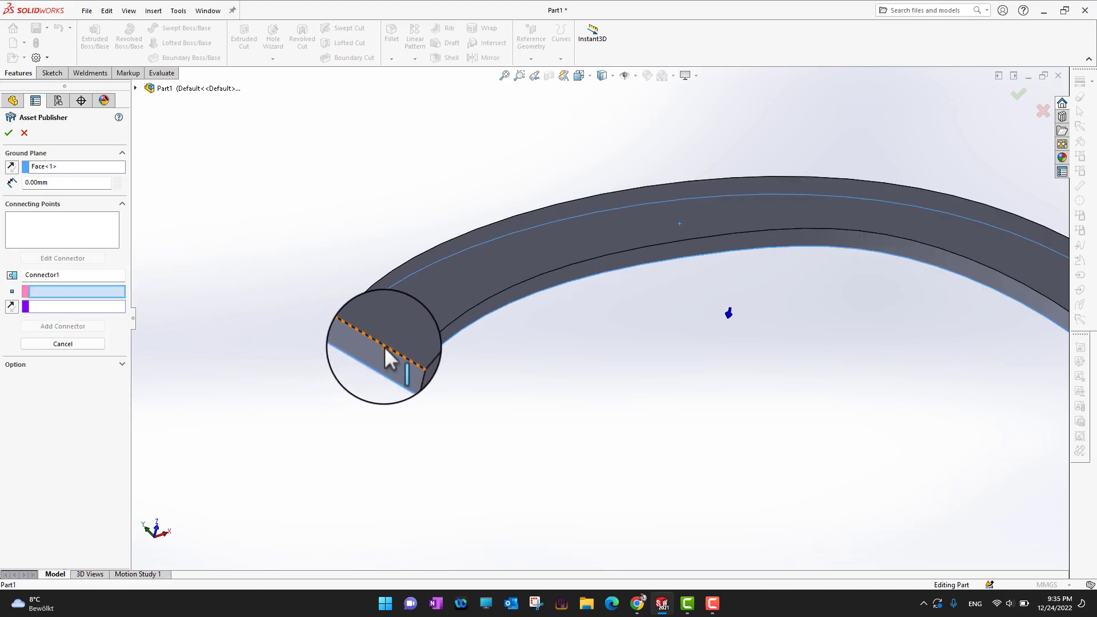
click(375, 341)
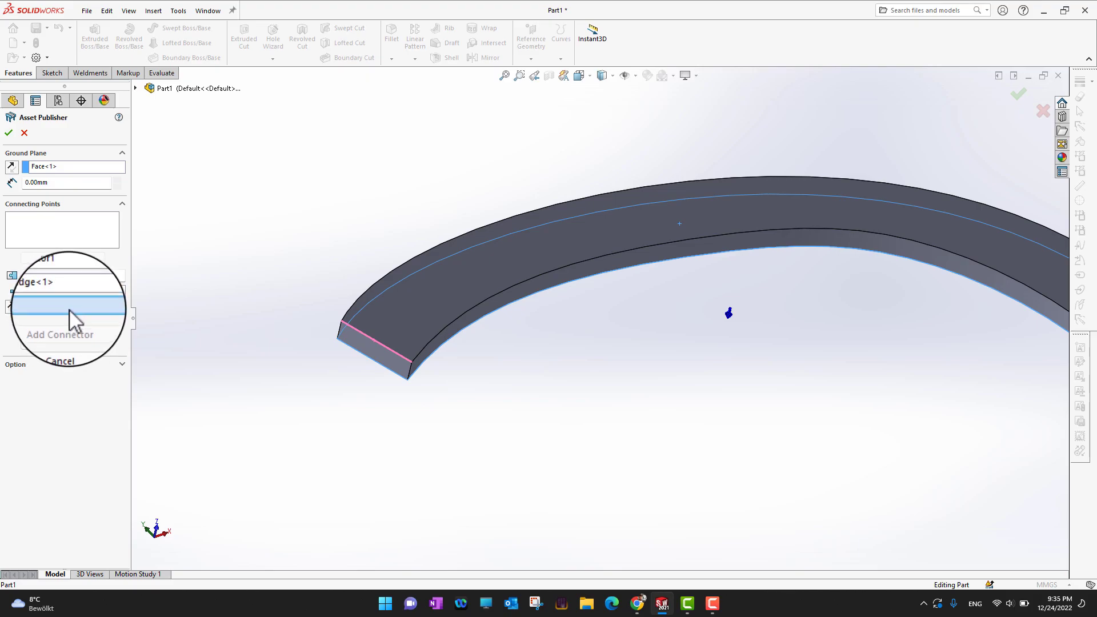
click(372, 354)
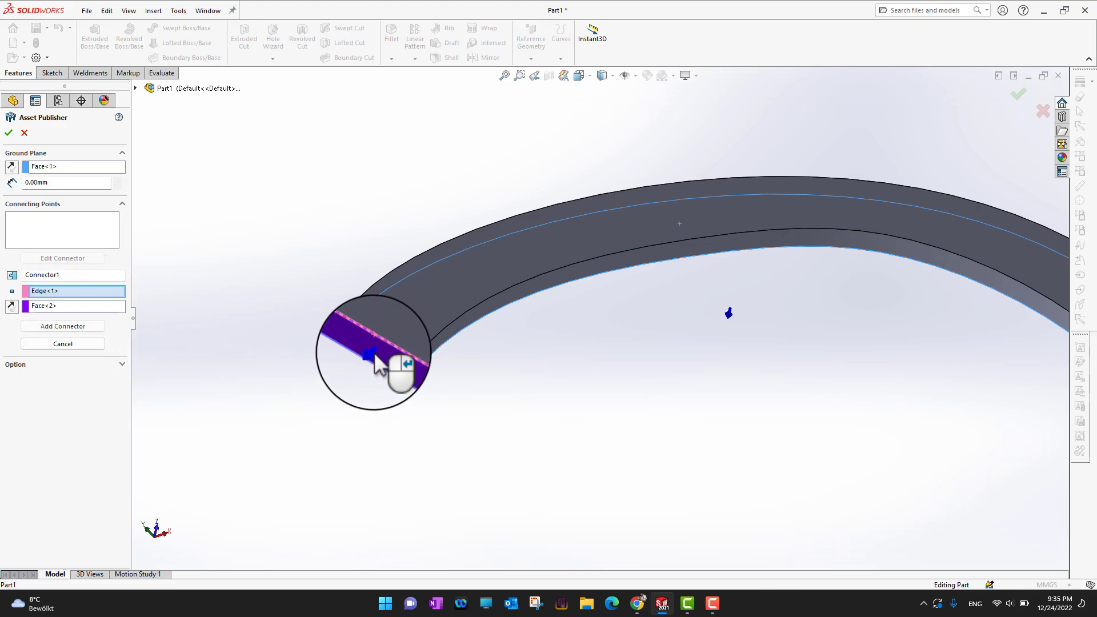
middle_drag(470, 449, 416, 416)
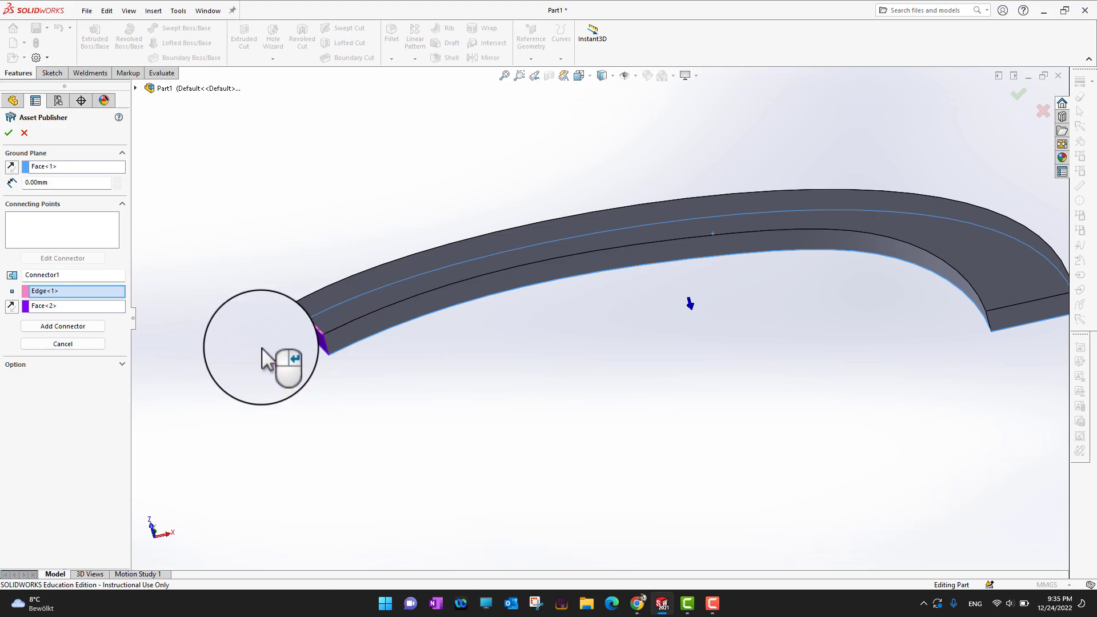
click(58, 327)
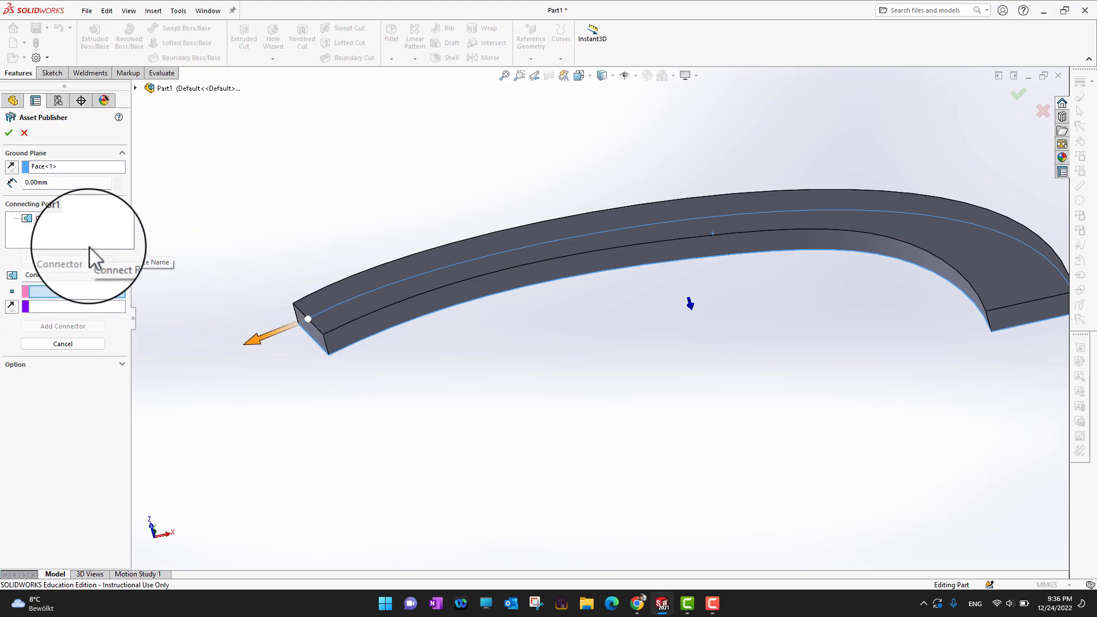
Step: Add Connector2 at the arc's opposite end from its upper edge and end face, and accept the published asset references
key(f)
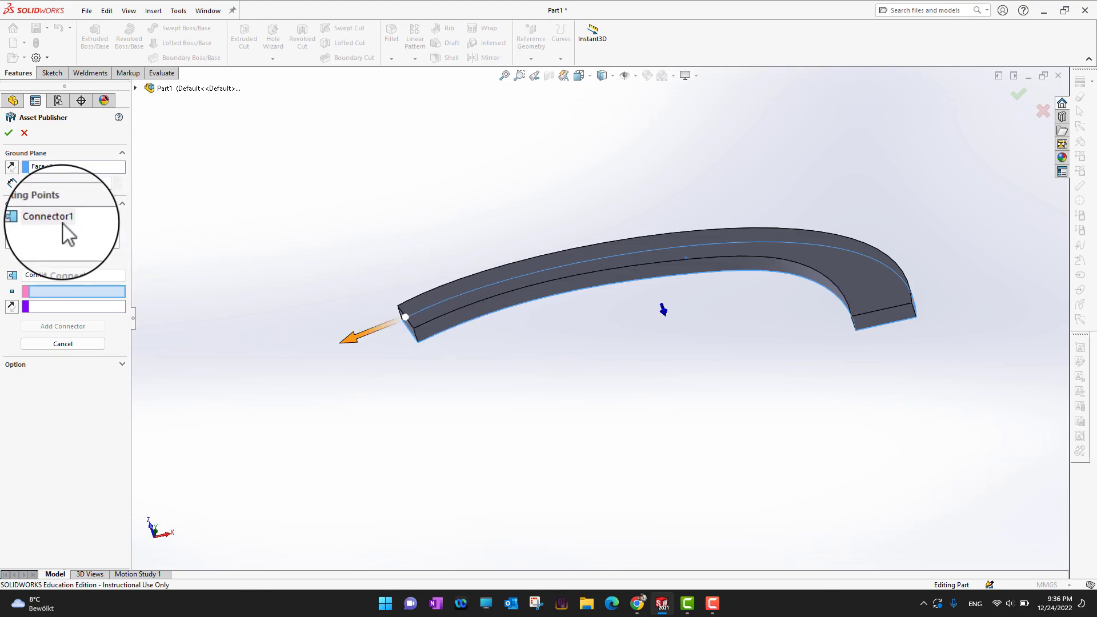
scroll(896, 369, down, 5)
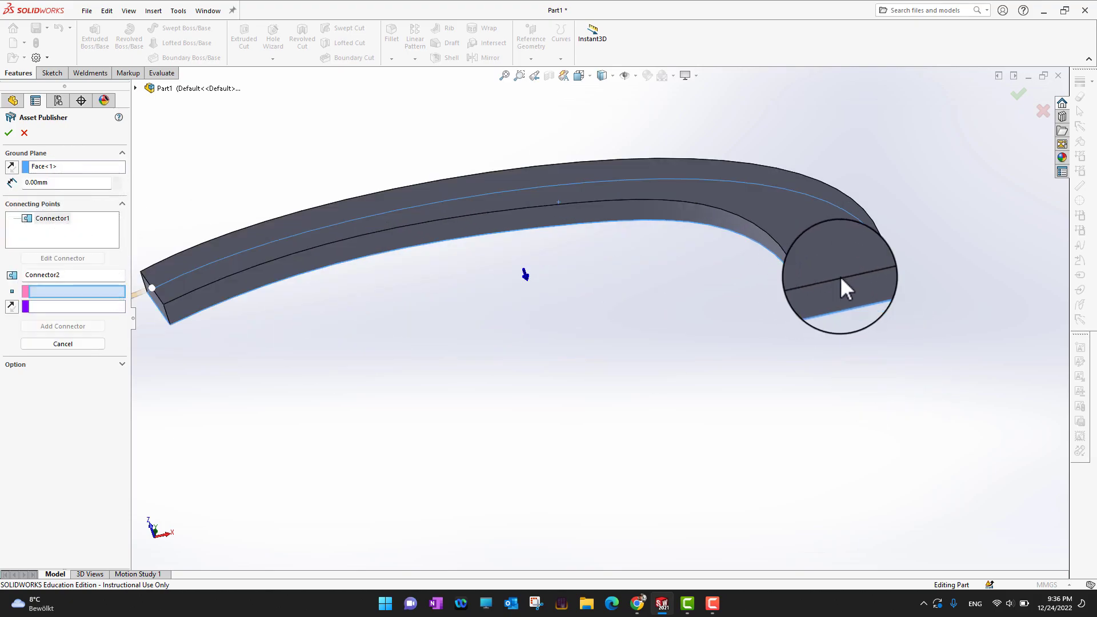
click(848, 276)
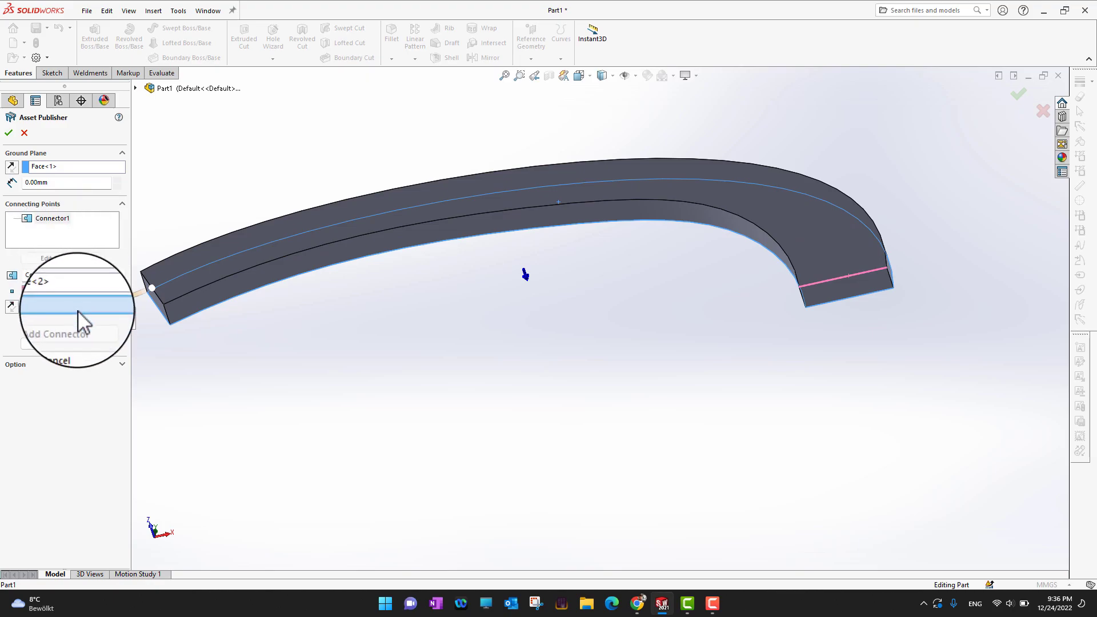
click(859, 289)
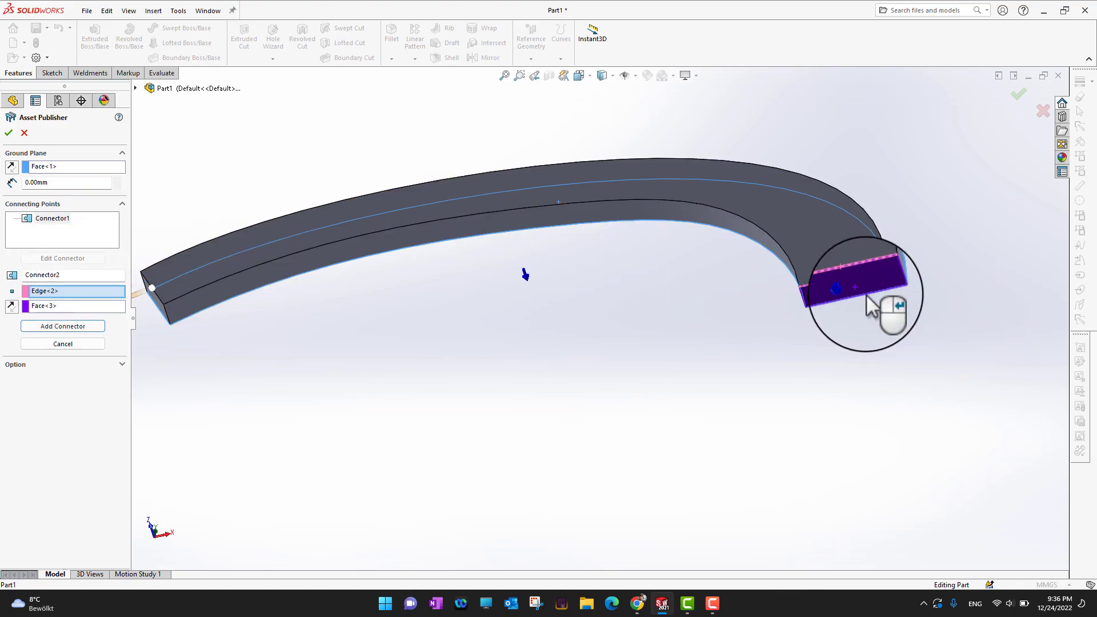
middle_drag(668, 306, 695, 410)
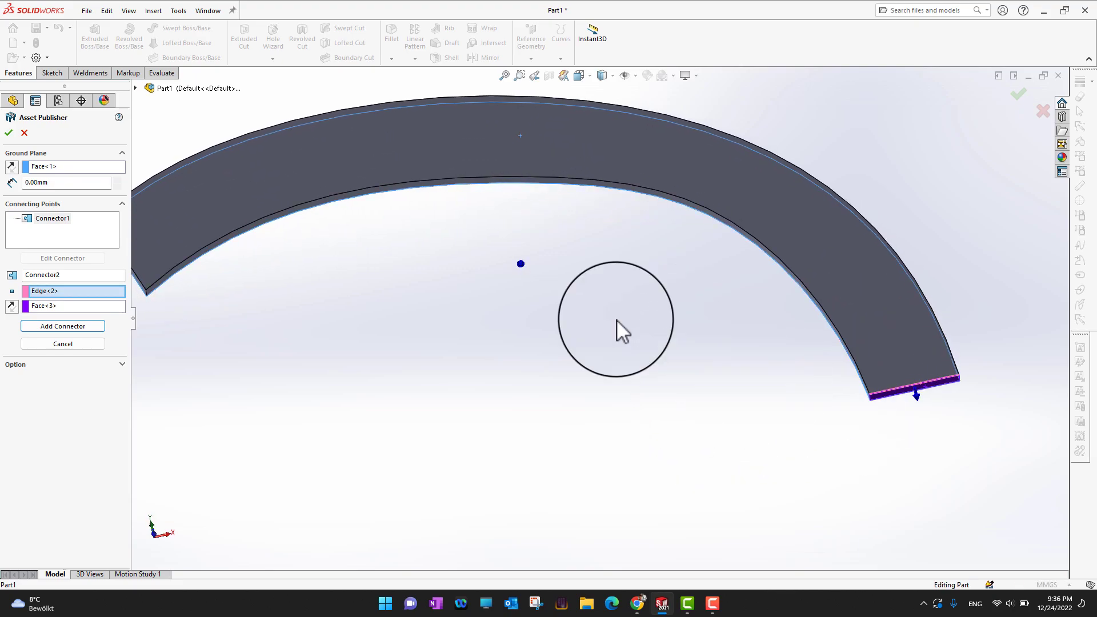
scroll(626, 316, up, 3)
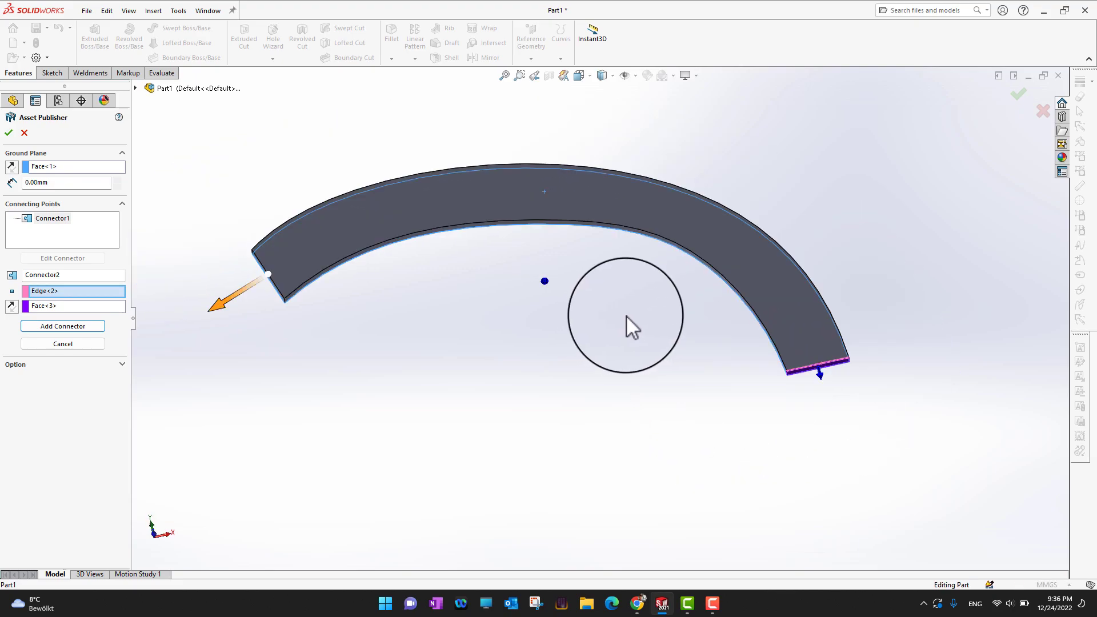
click(61, 327)
middle_drag(400, 375, 397, 270)
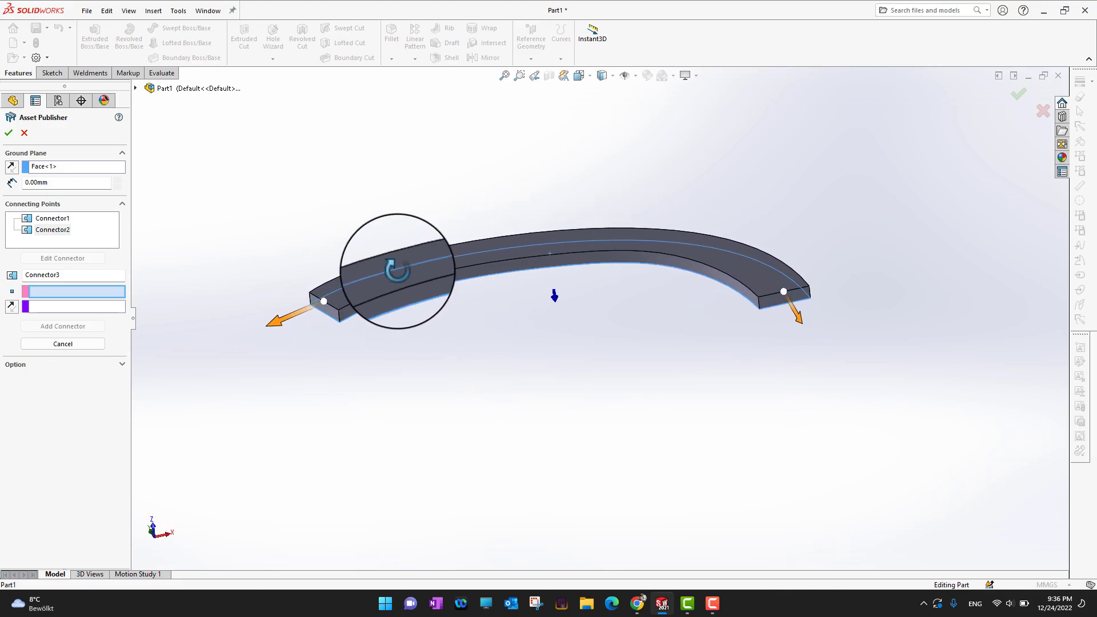
click(11, 135)
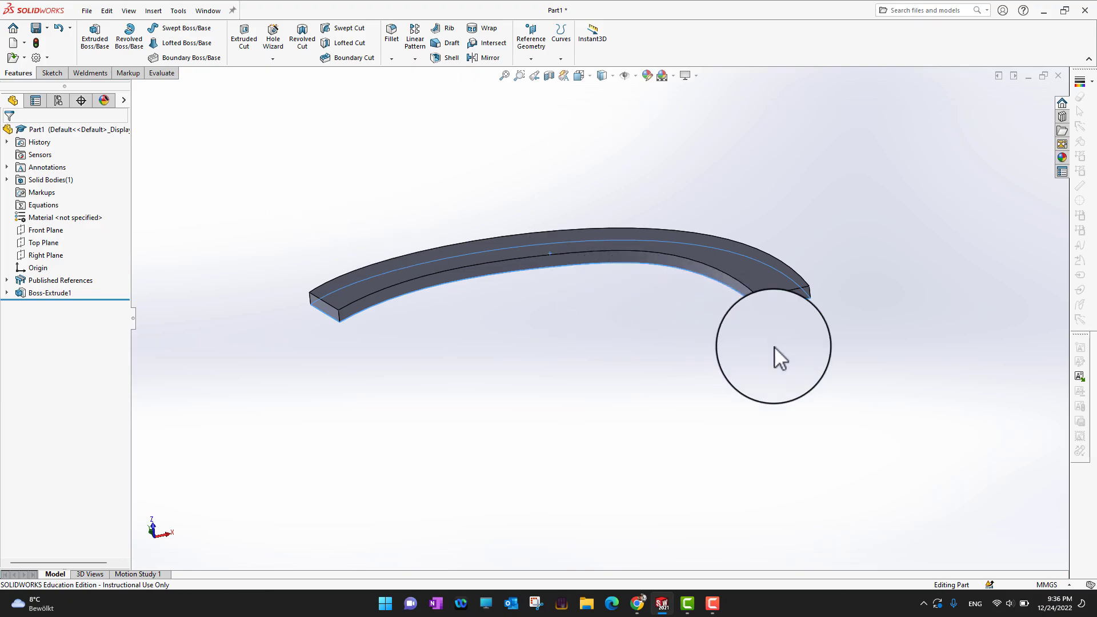
Step: Switch to the 12.7.1 plate part, make a new assembly from it, and place the plate at the assembly origin
click(200, 10)
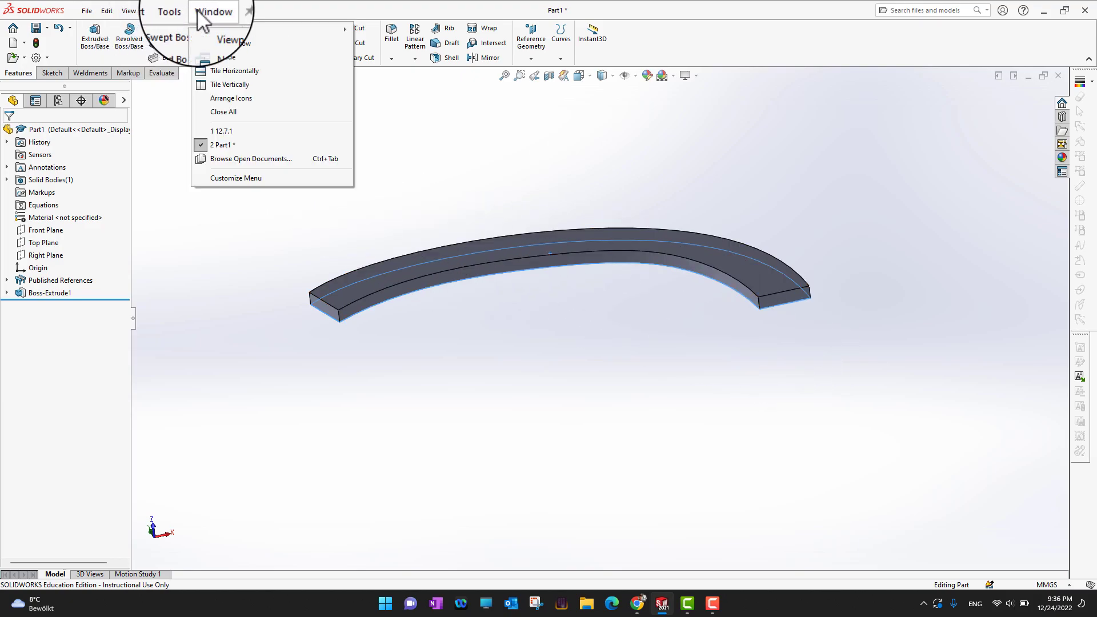
click(229, 130)
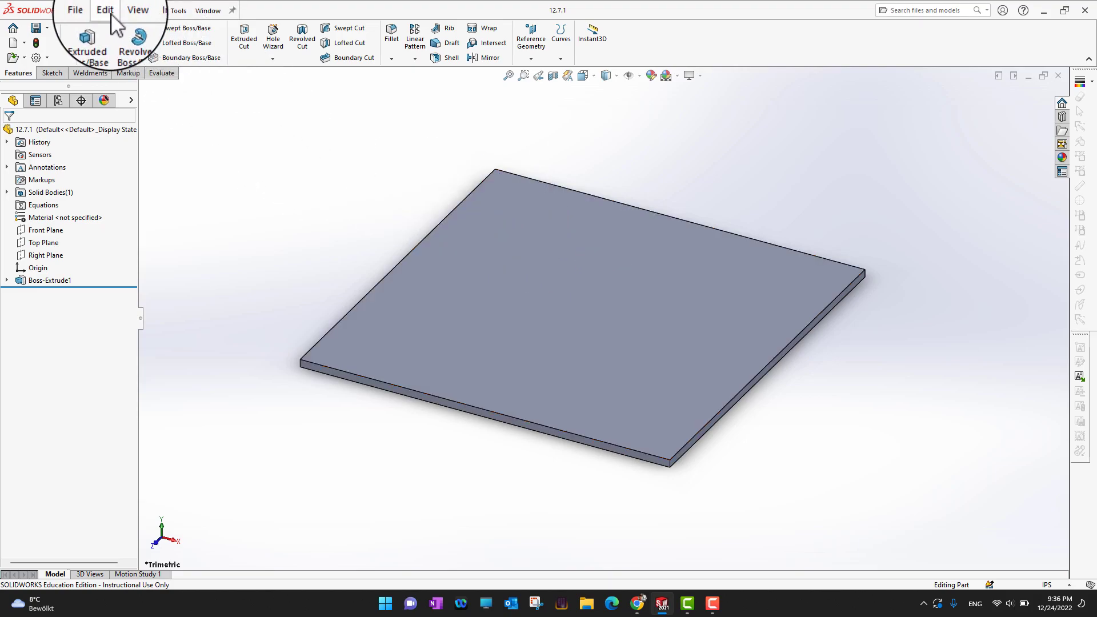
click(86, 11)
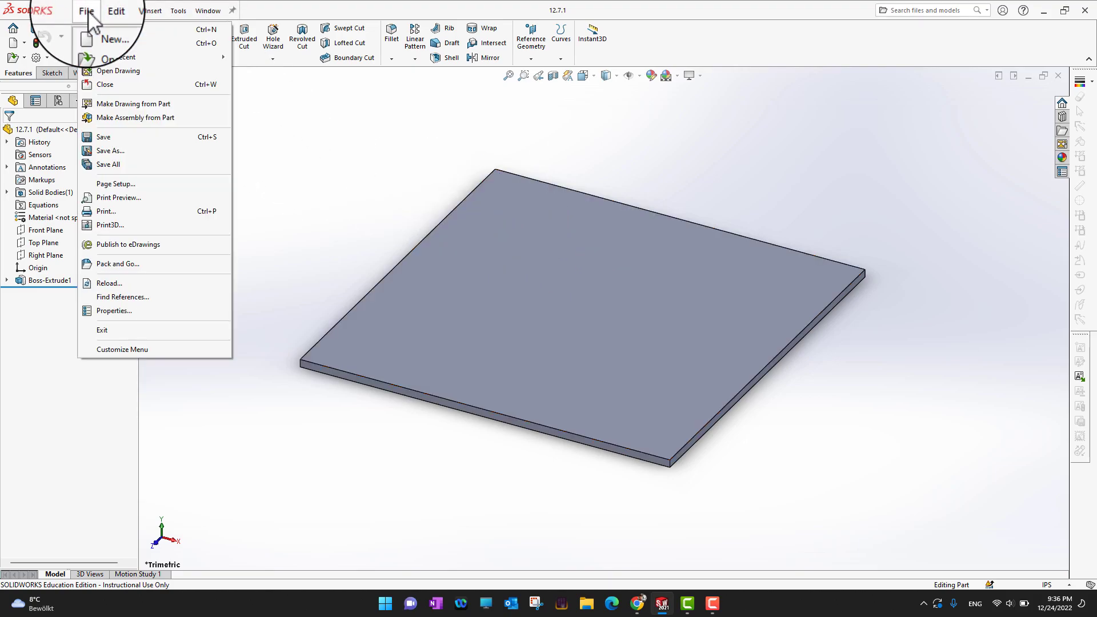
click(137, 118)
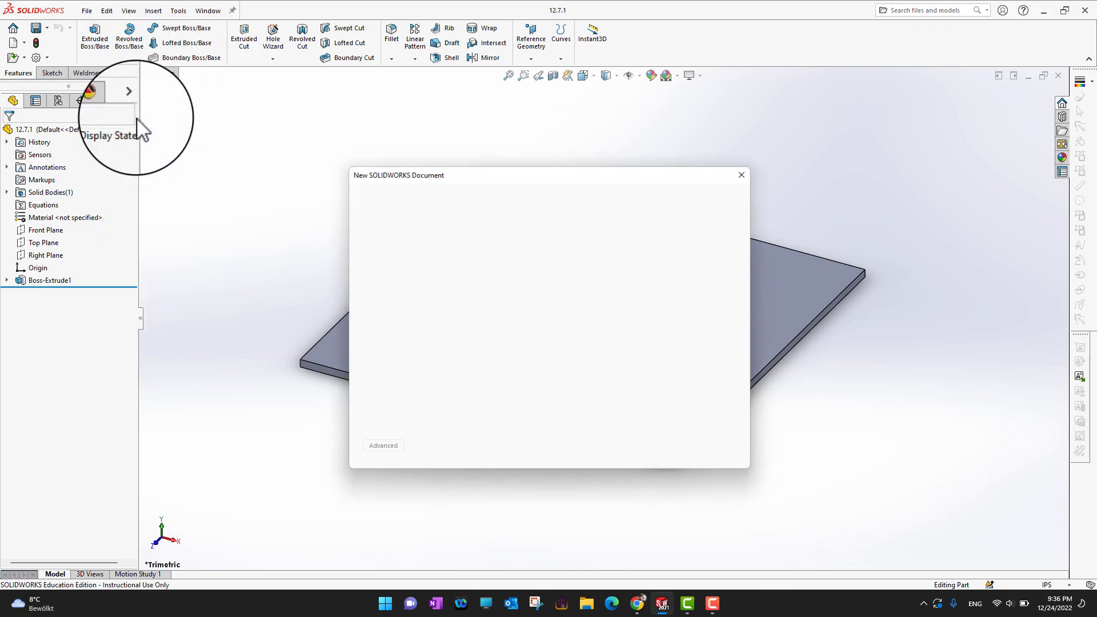
double_click(391, 226)
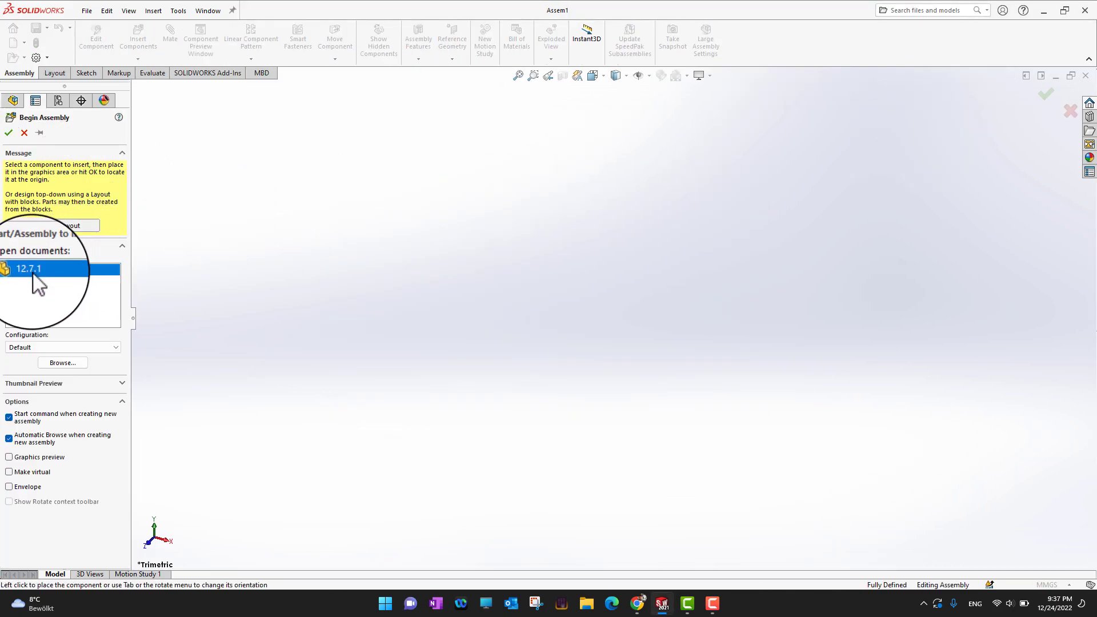
click(9, 132)
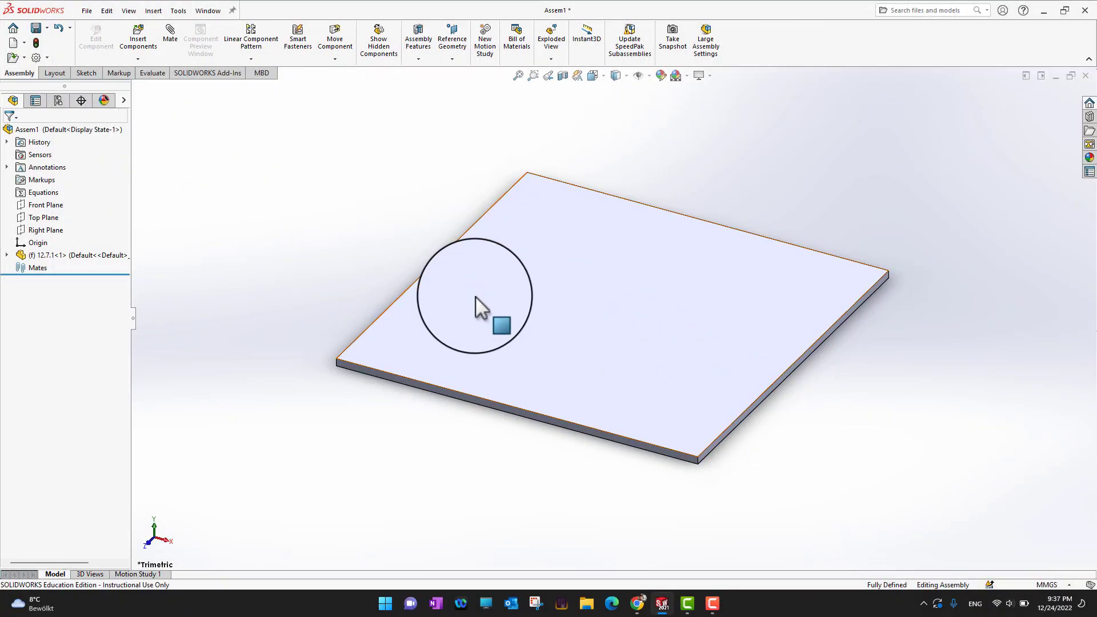
Step: Create a Ground Plane reference in the assembly on the plate's top face
mouse_move(561, 509)
middle_down()
mouse_move(570, 524)
mouse_move(558, 498)
mouse_move(572, 515)
middle_up()
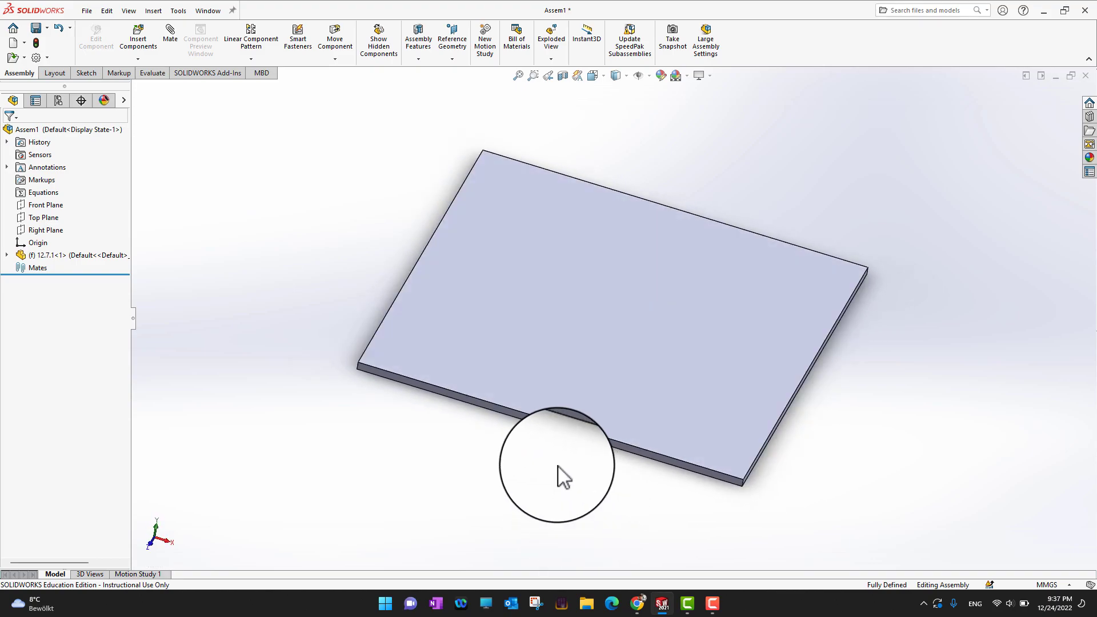
click(153, 11)
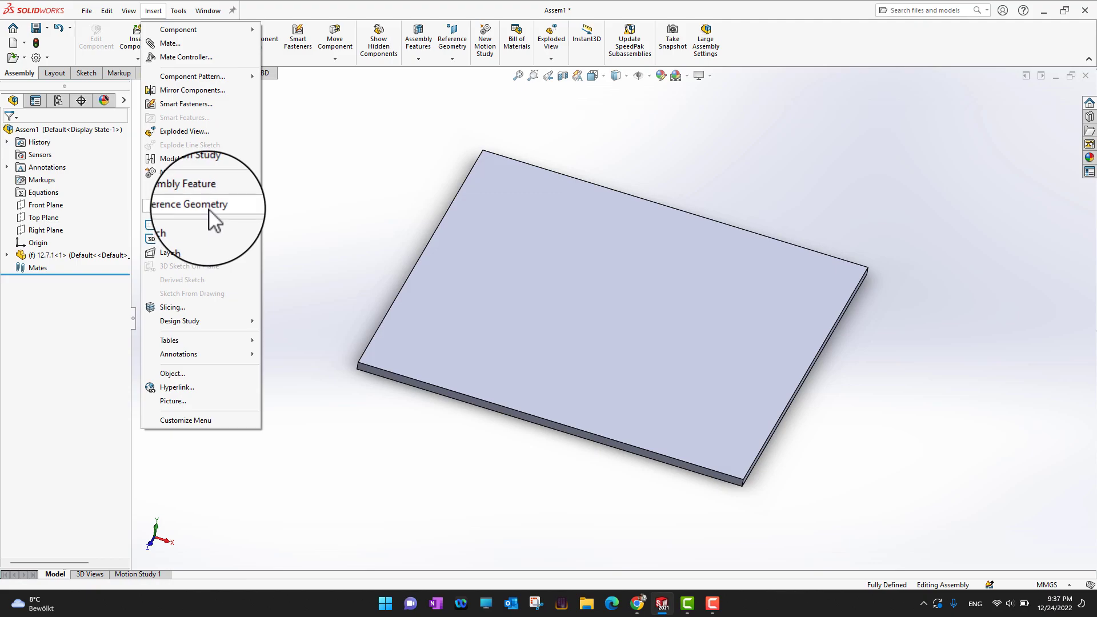
mouse_move(207, 210)
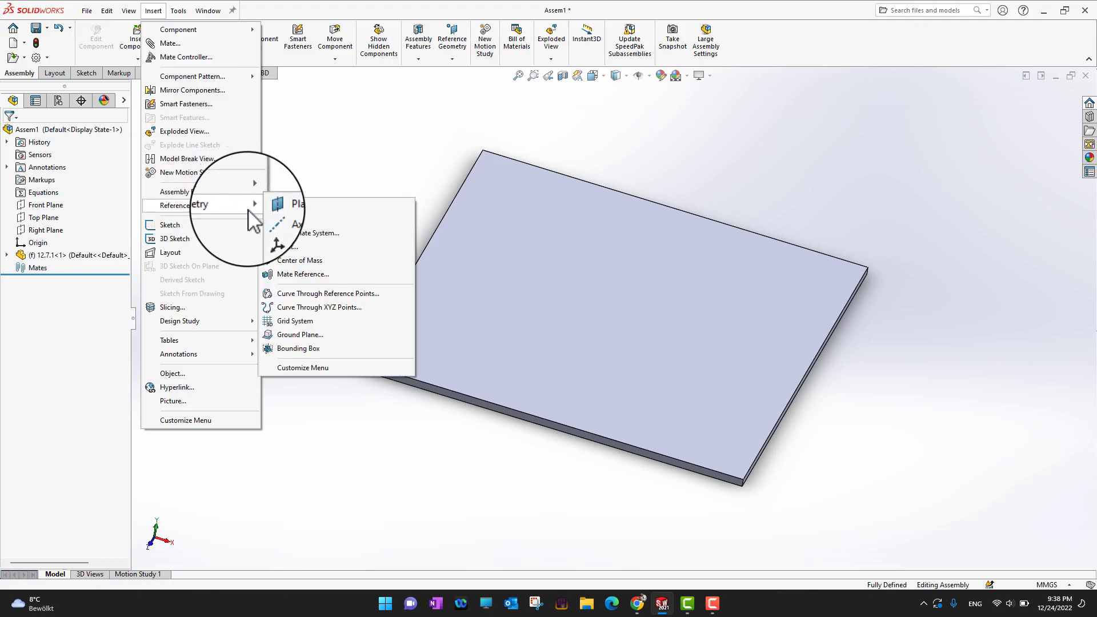
click(314, 341)
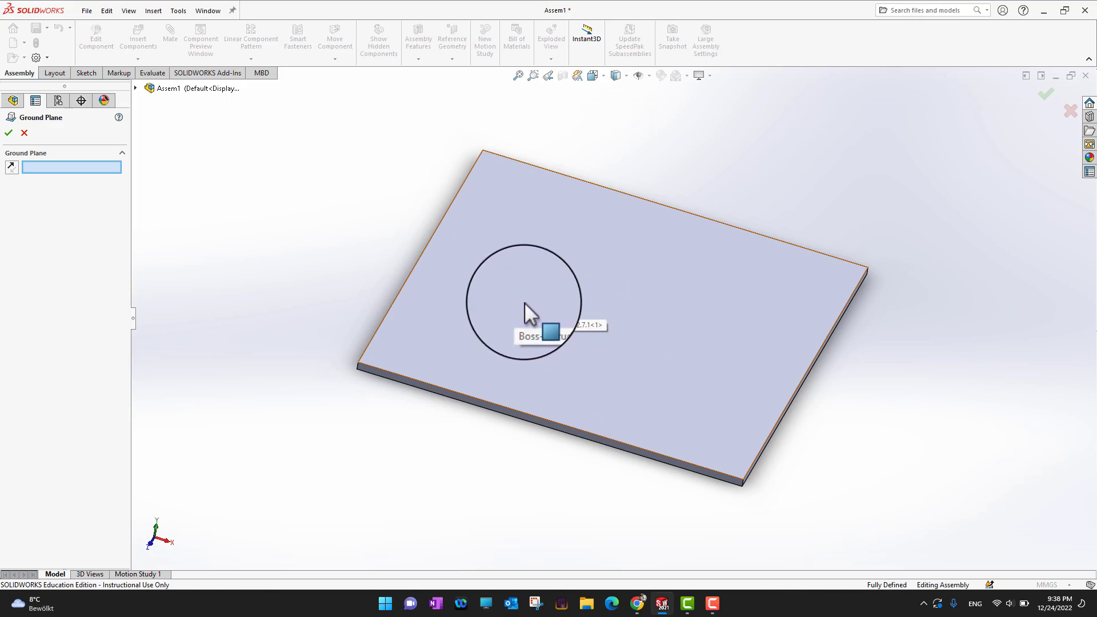
click(526, 302)
middle_drag(869, 544, 835, 497)
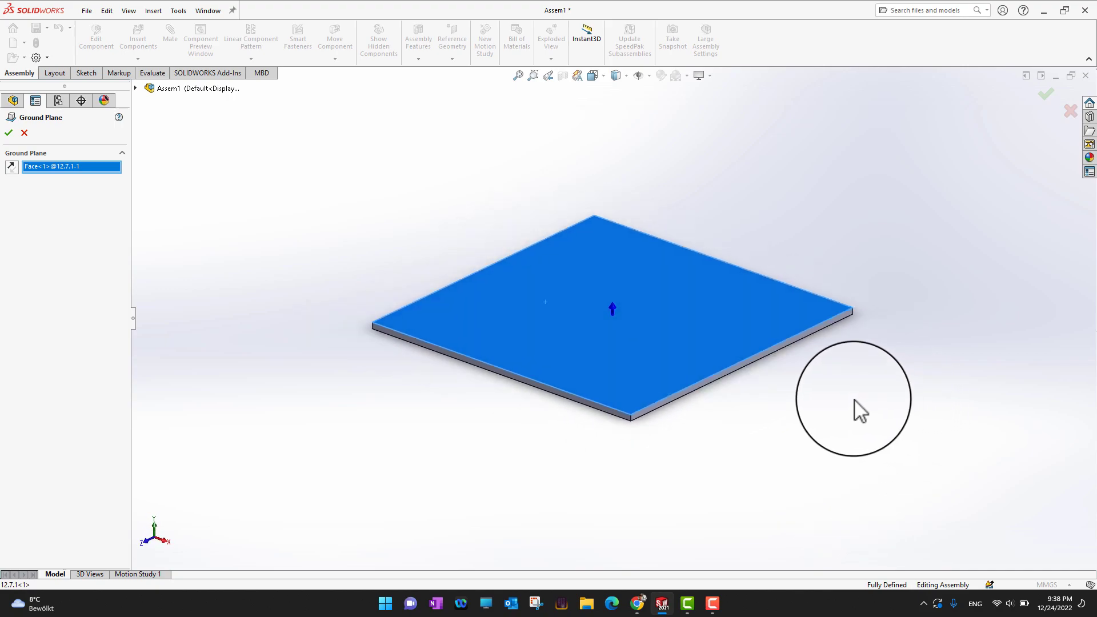
scroll(880, 383, down, 3)
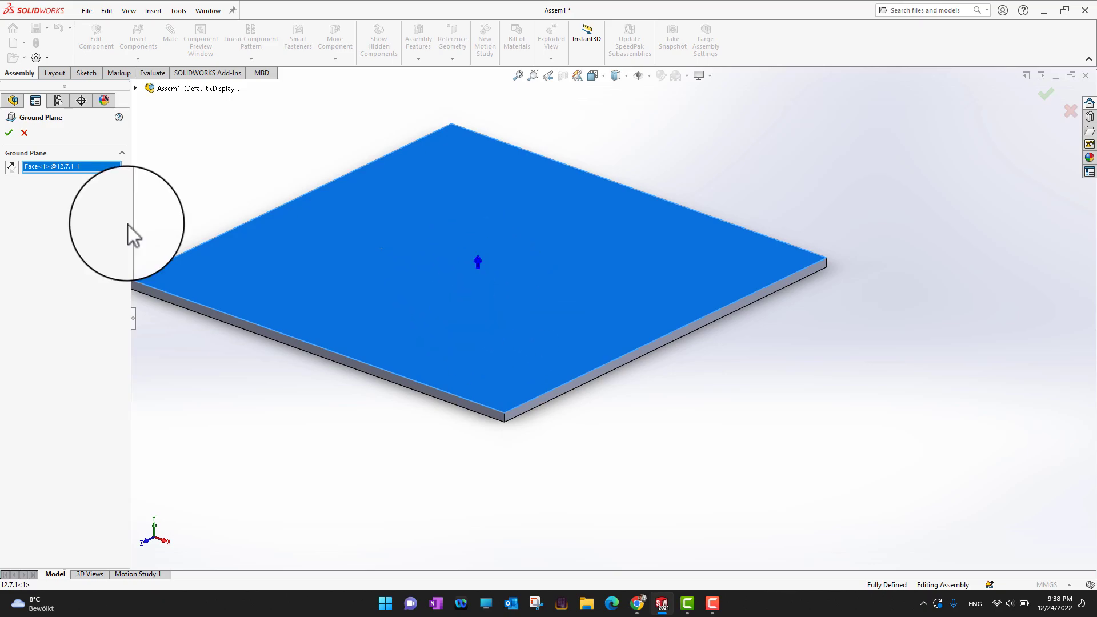
click(9, 134)
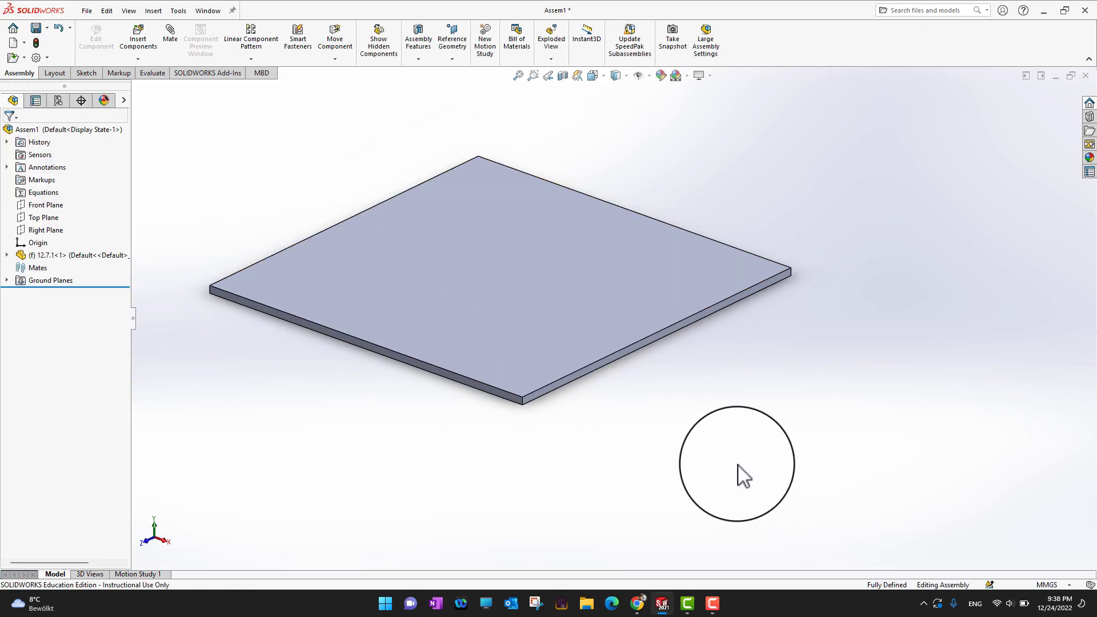
Step: Tile the open document windows horizontally to show the assembly and both parts together
key(f)
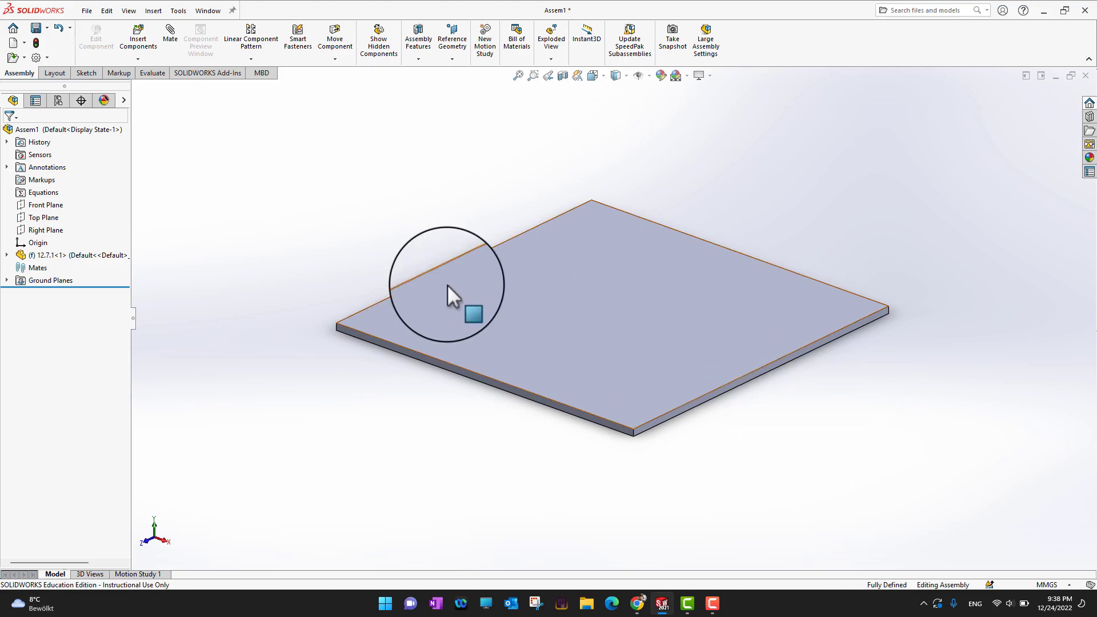
click(208, 11)
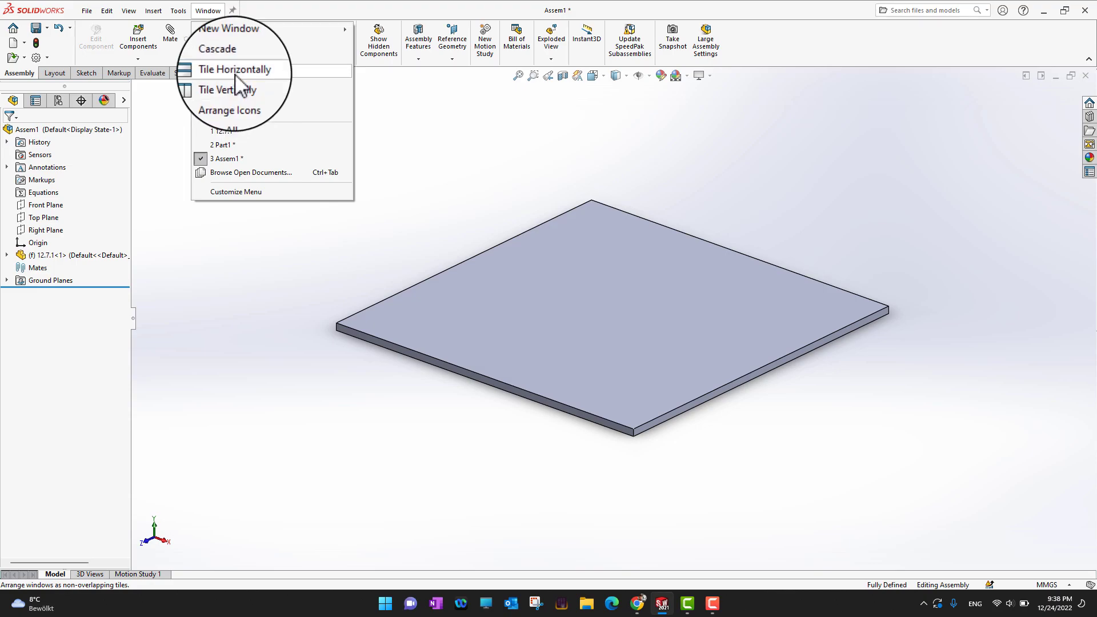
click(233, 71)
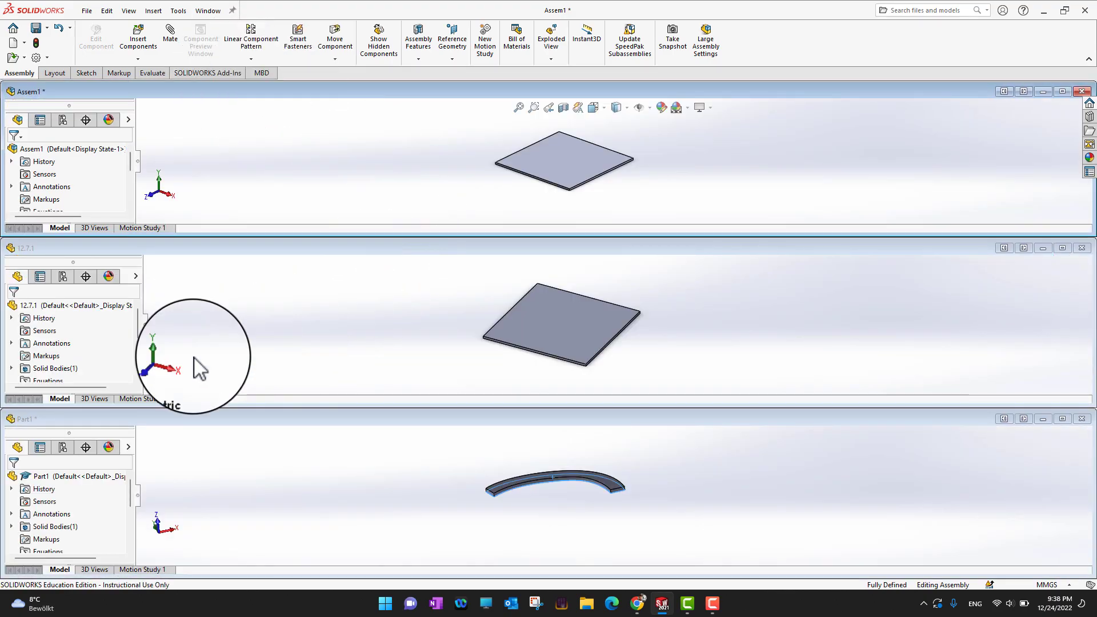
Step: Insert the curved part from its window into the assembly, saving it as Part1 on the Desktop, and place it beside the plate
drag(66, 481, 661, 142)
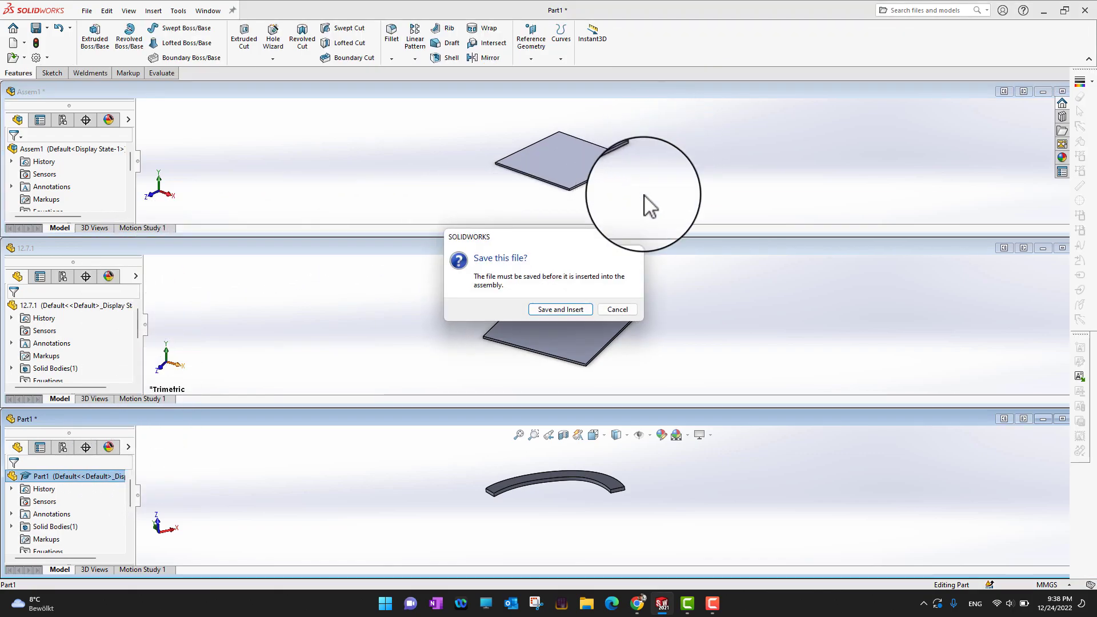
click(582, 311)
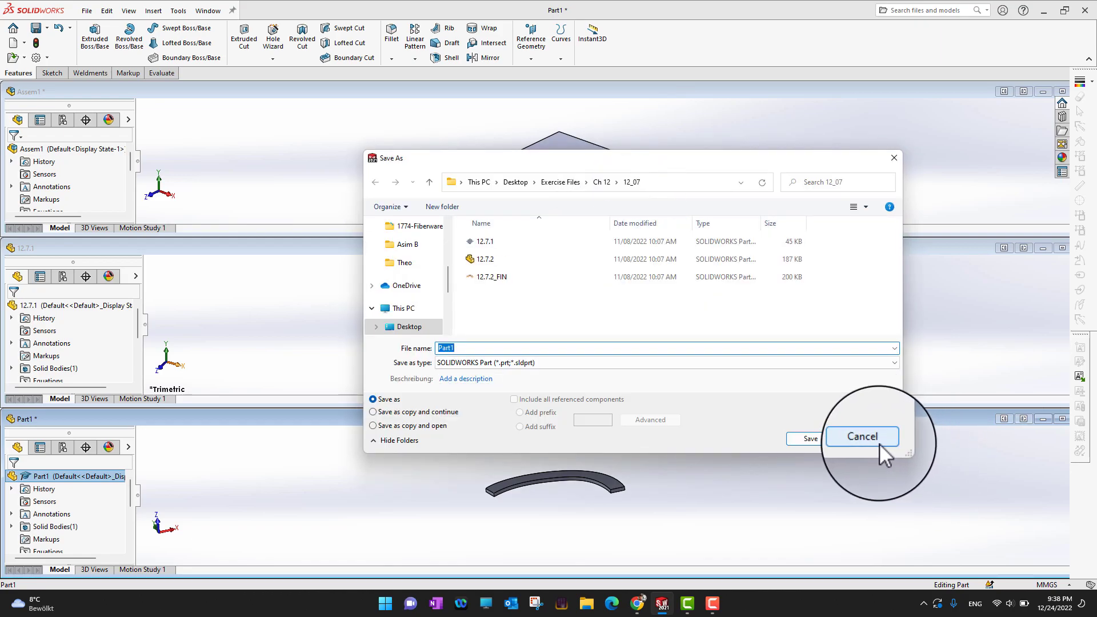
scroll(403, 273, up, 3)
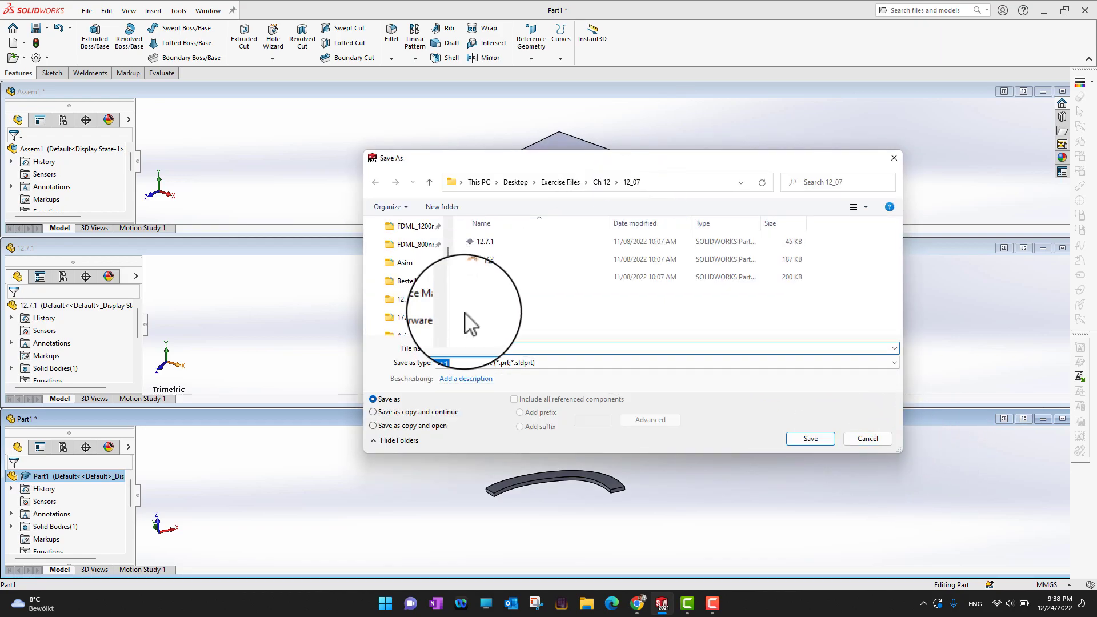
scroll(403, 274, up, 5)
click(409, 248)
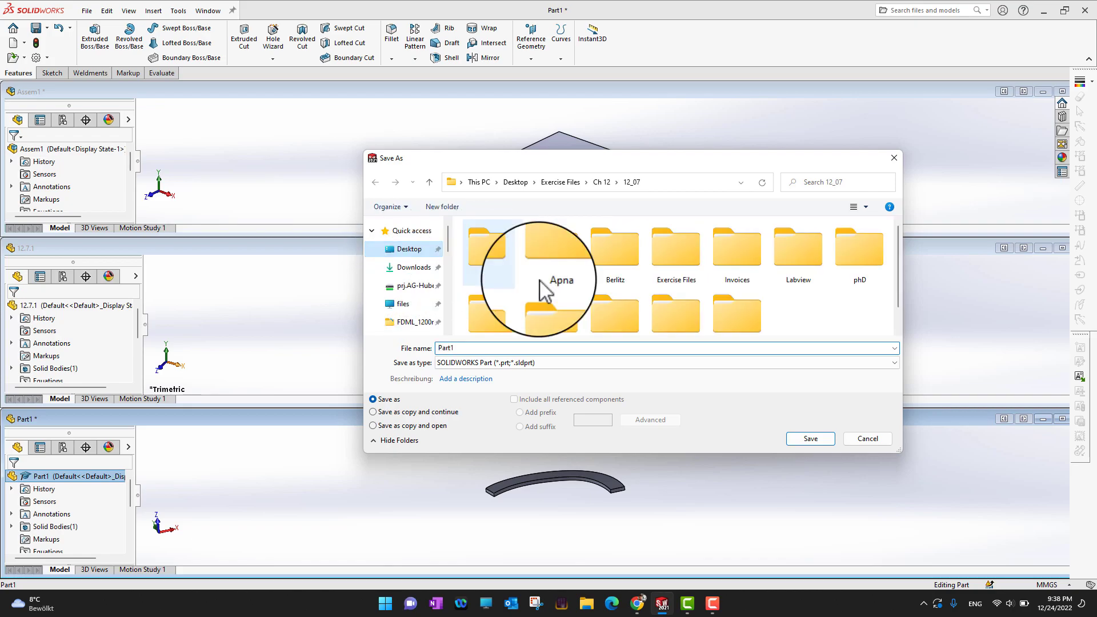
click(829, 439)
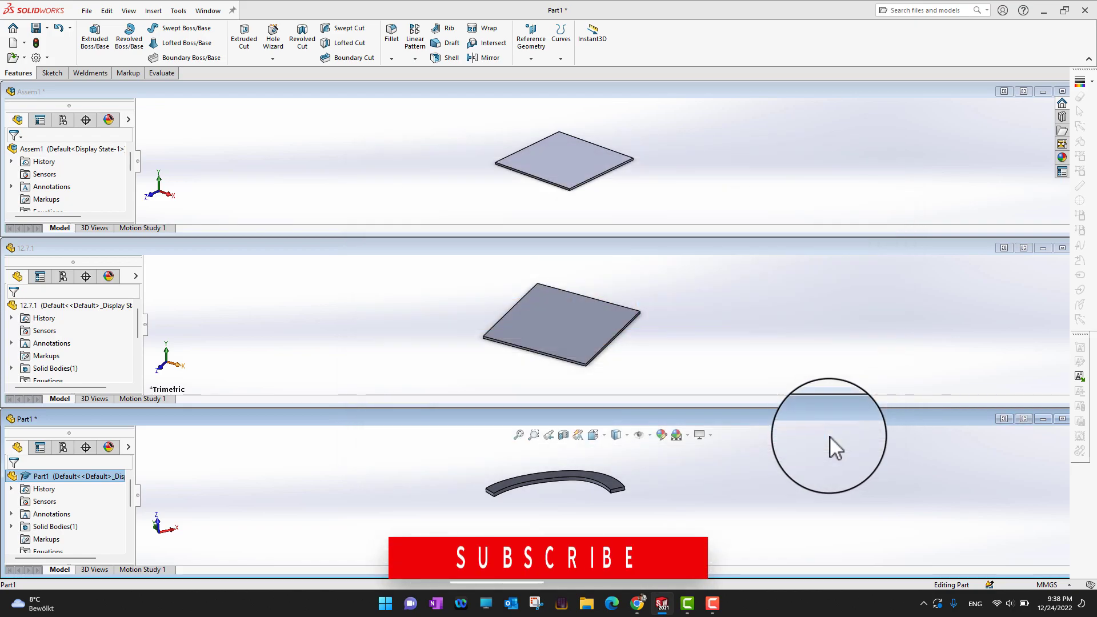
click(655, 190)
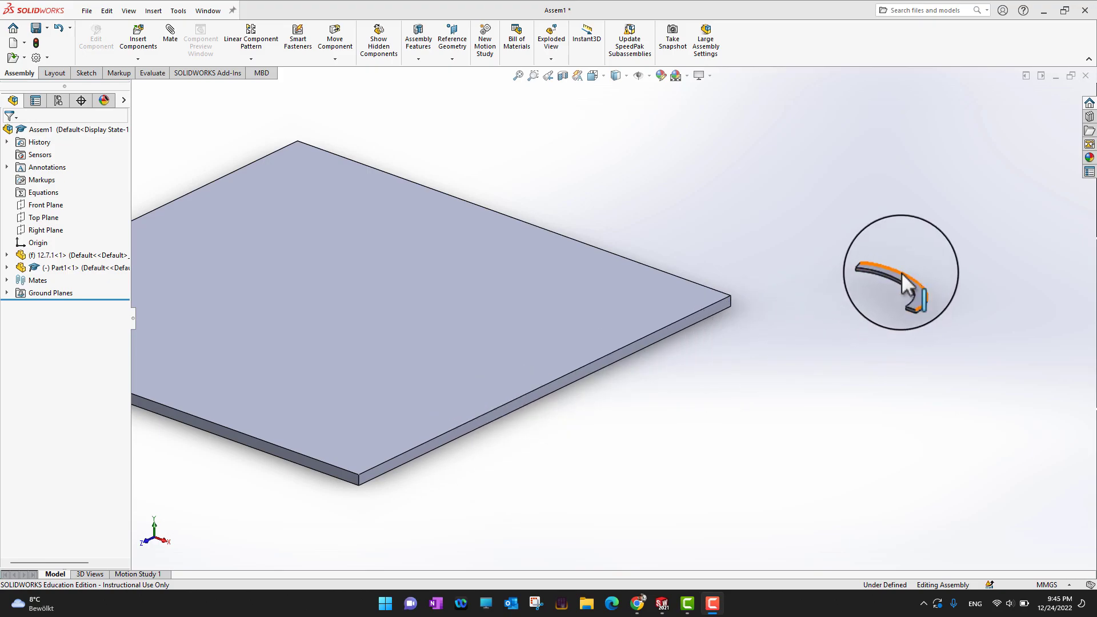
Step: Move the curved part from beside the plate onto the plate's top face so it sits on the ground plane
scroll(892, 287, down, 1)
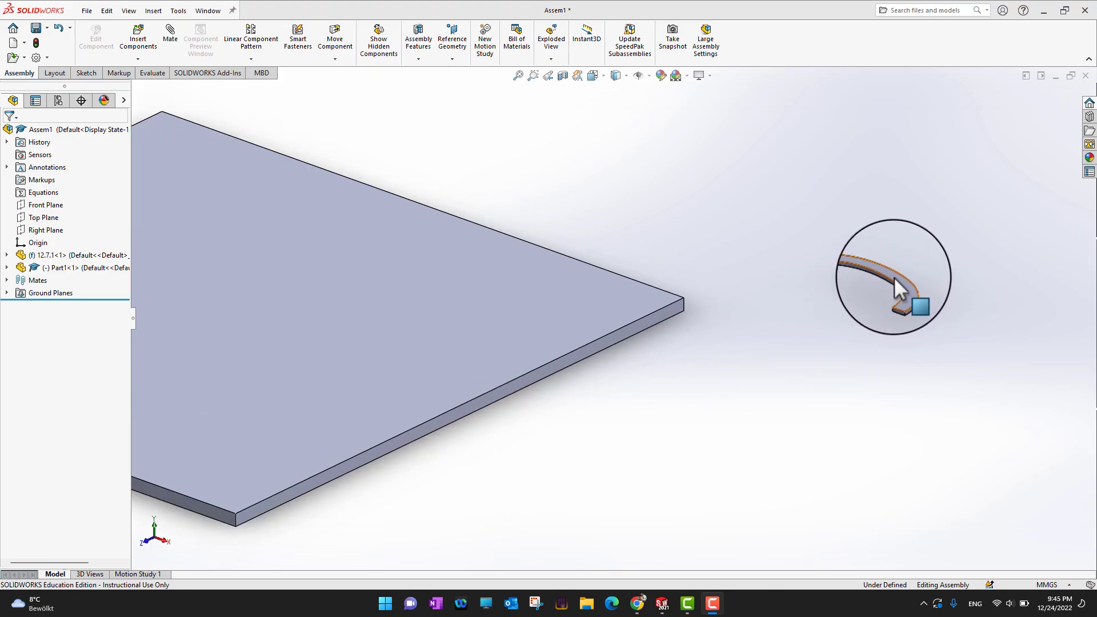
click(899, 289)
drag(896, 285, 834, 242)
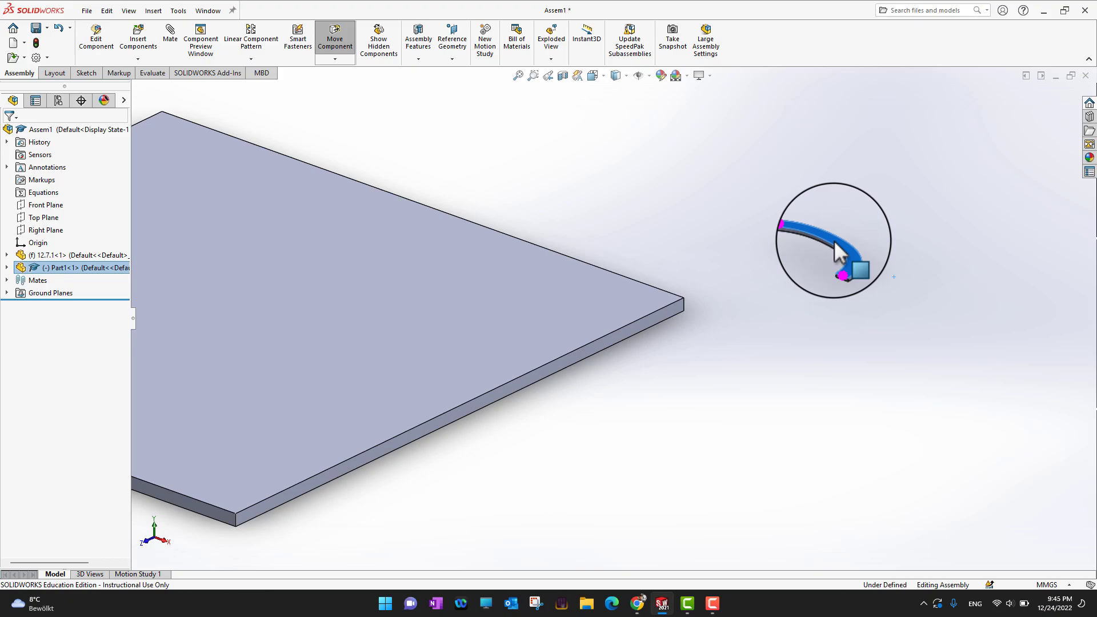
drag(836, 251, 405, 272)
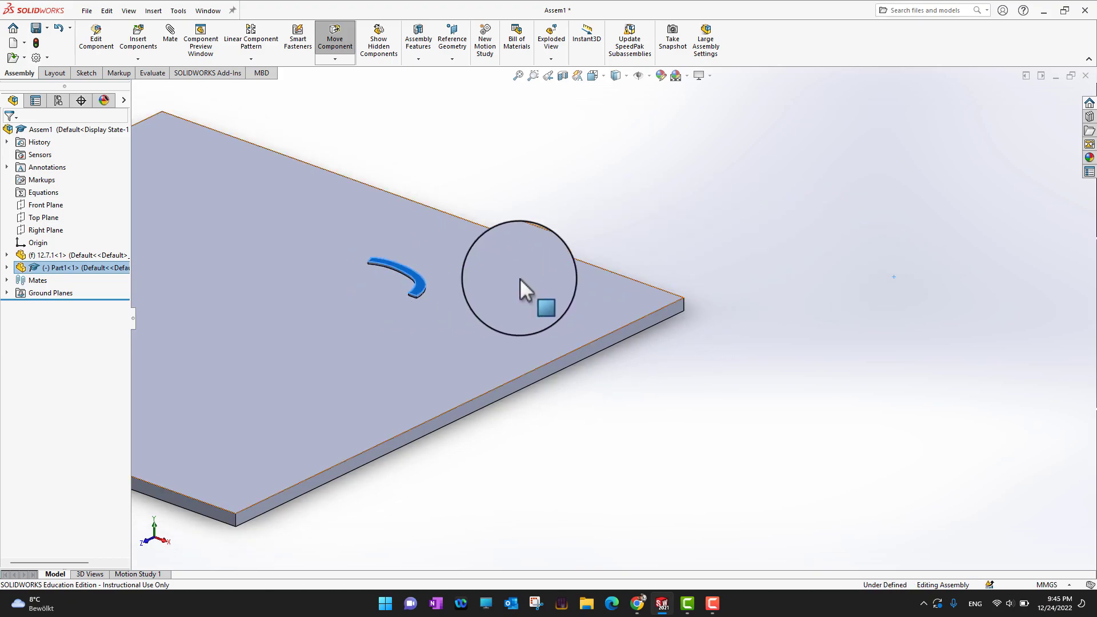
click(632, 414)
Step: Create two copies of the curved part and place them off the plate, beyond its nearest corner
scroll(618, 411, down, 2)
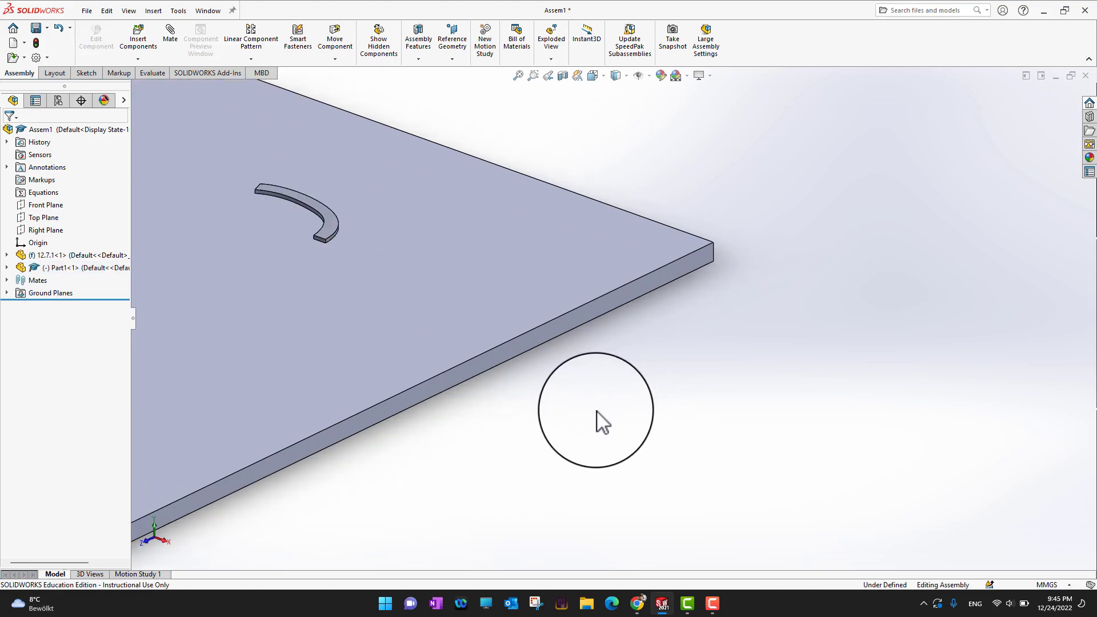
middle_drag(630, 436, 580, 406)
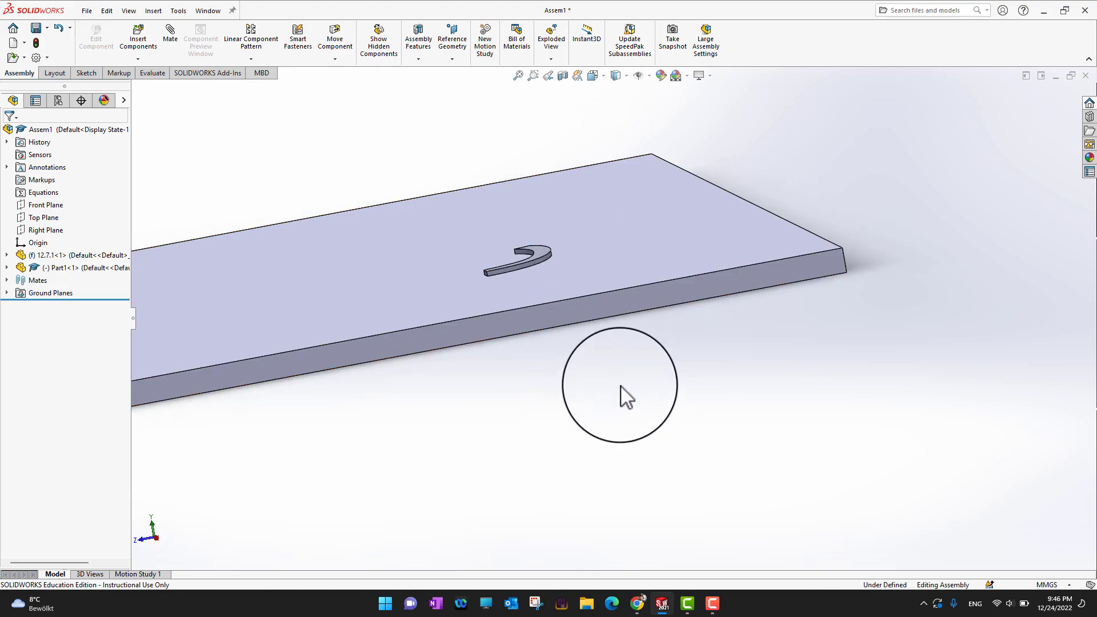
middle_drag(575, 379, 598, 448)
scroll(598, 420, up, 2)
scroll(598, 421, down, 2)
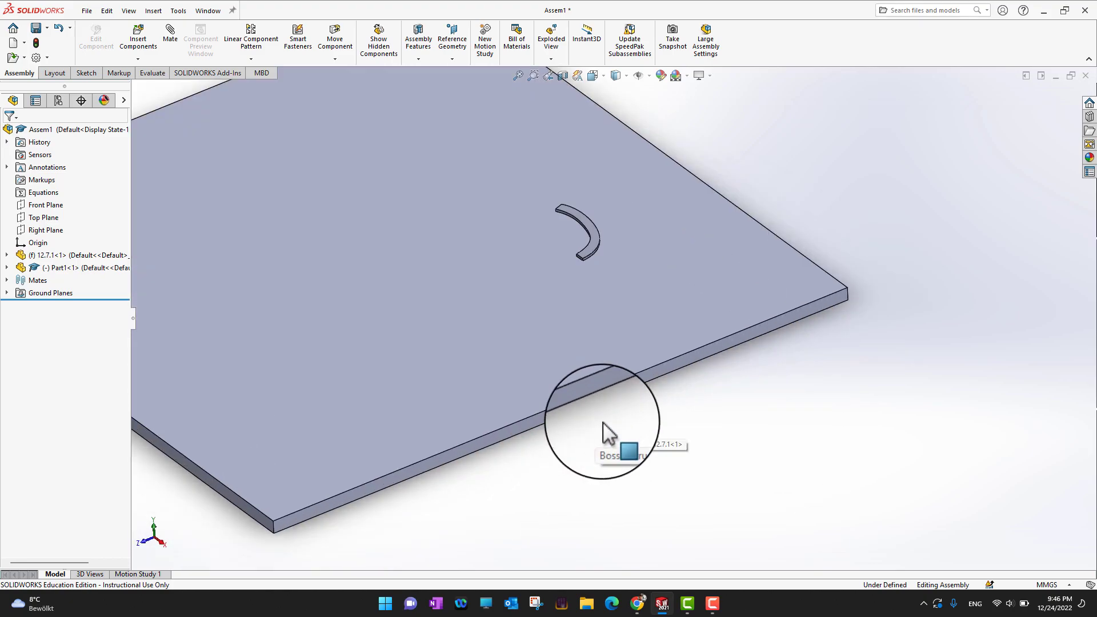
middle_drag(679, 438, 666, 478)
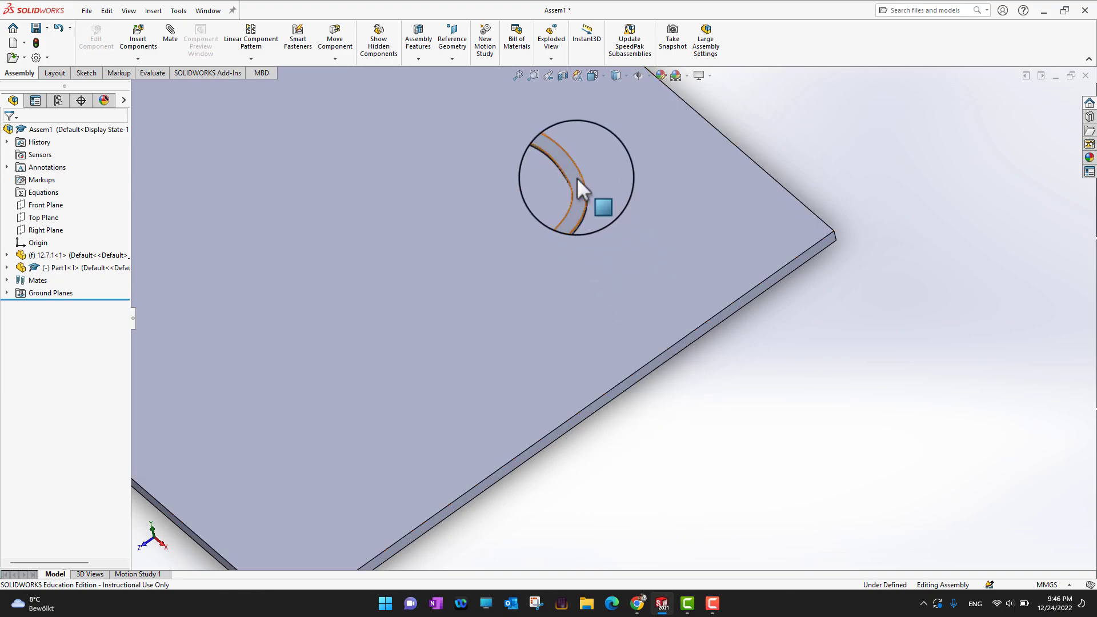
ctrl+drag(577, 176, 879, 349)
ctrl+drag(579, 184, 873, 142)
Step: Copy the curved part a third time using the plate's long edge as target, and accept a parallel mate
ctrl+drag(572, 170, 607, 404)
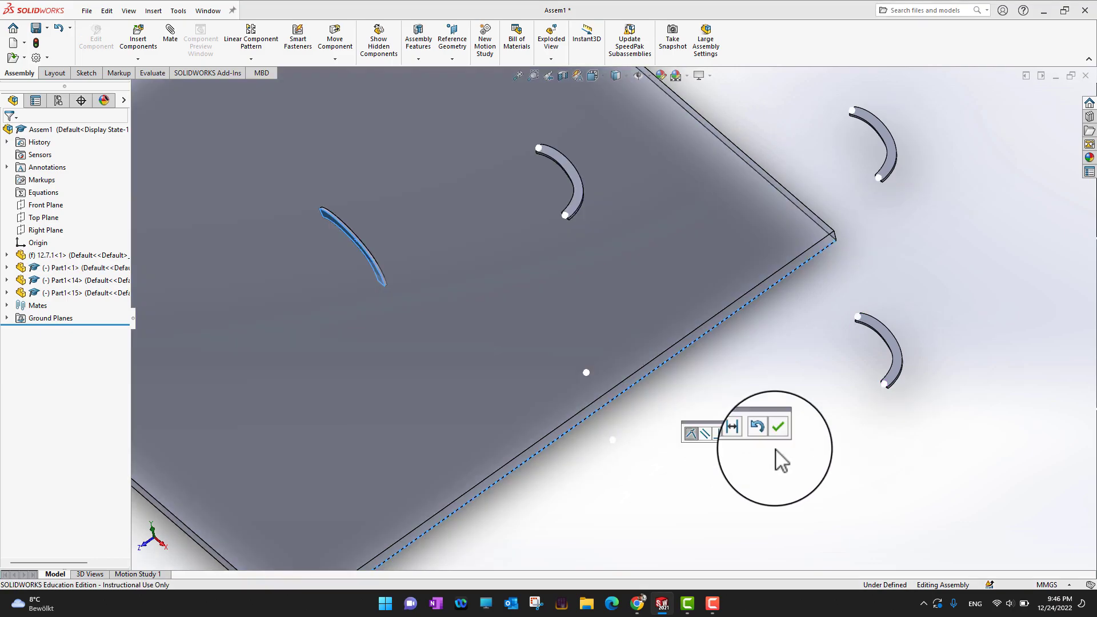
click(706, 435)
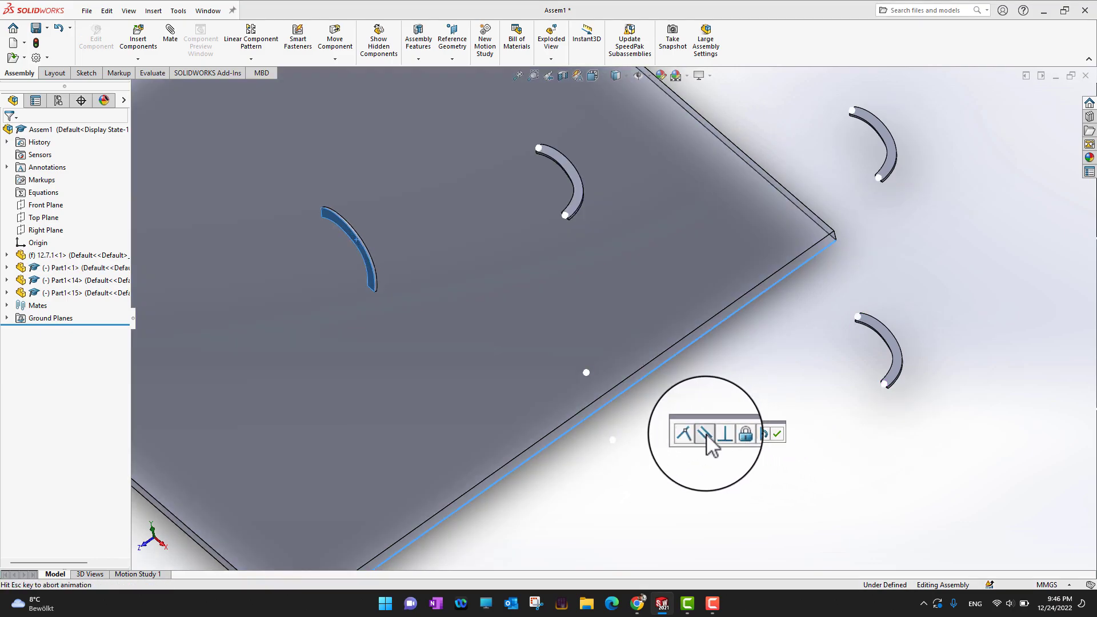
click(780, 435)
Step: Snap the upper off-plate copy onto the lower end of the original curved part through their connectors
scroll(617, 321, up, 3)
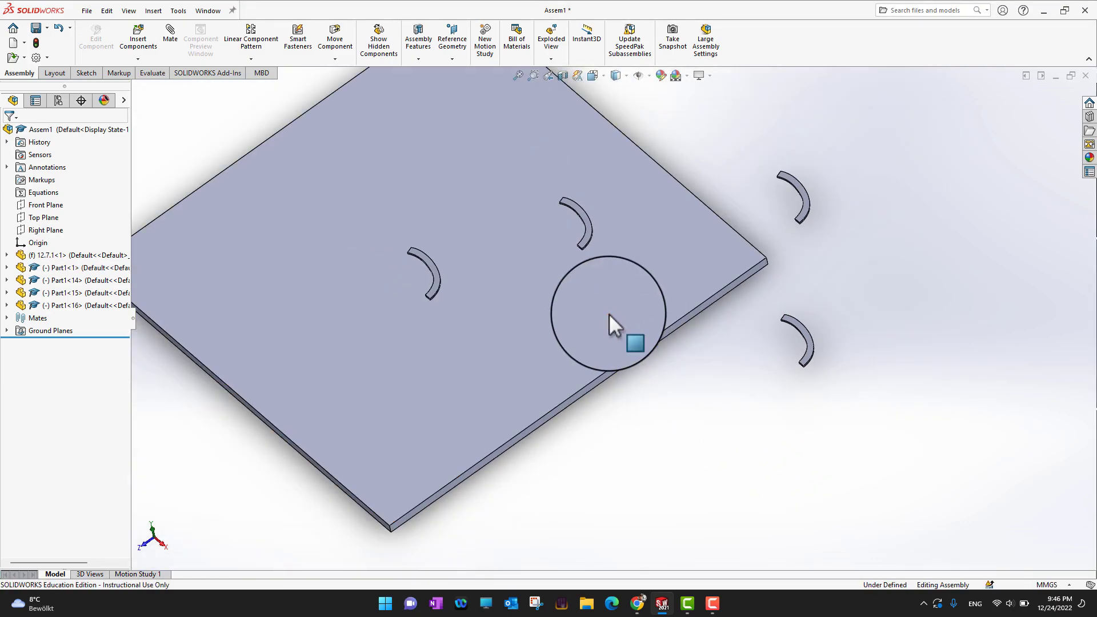
scroll(615, 288, down, 2)
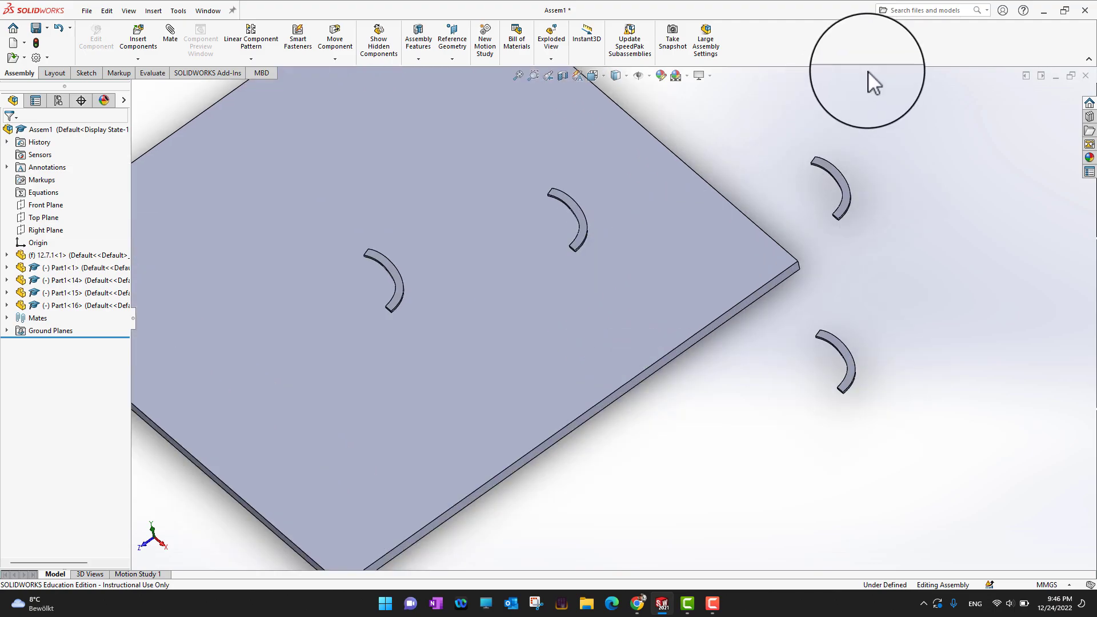
click(836, 175)
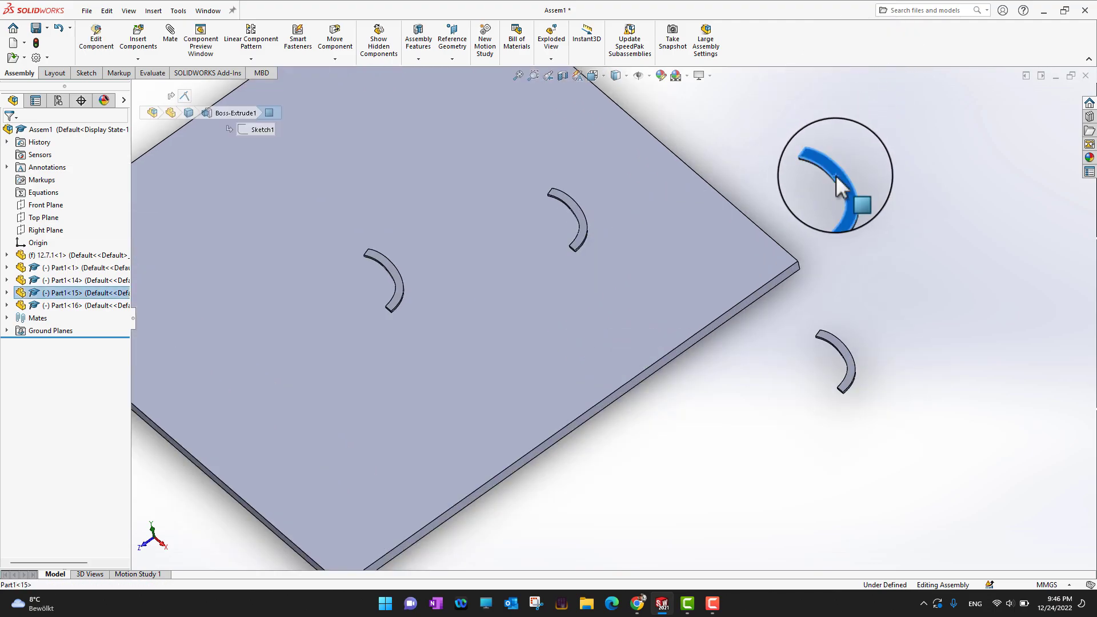
drag(836, 153, 803, 142)
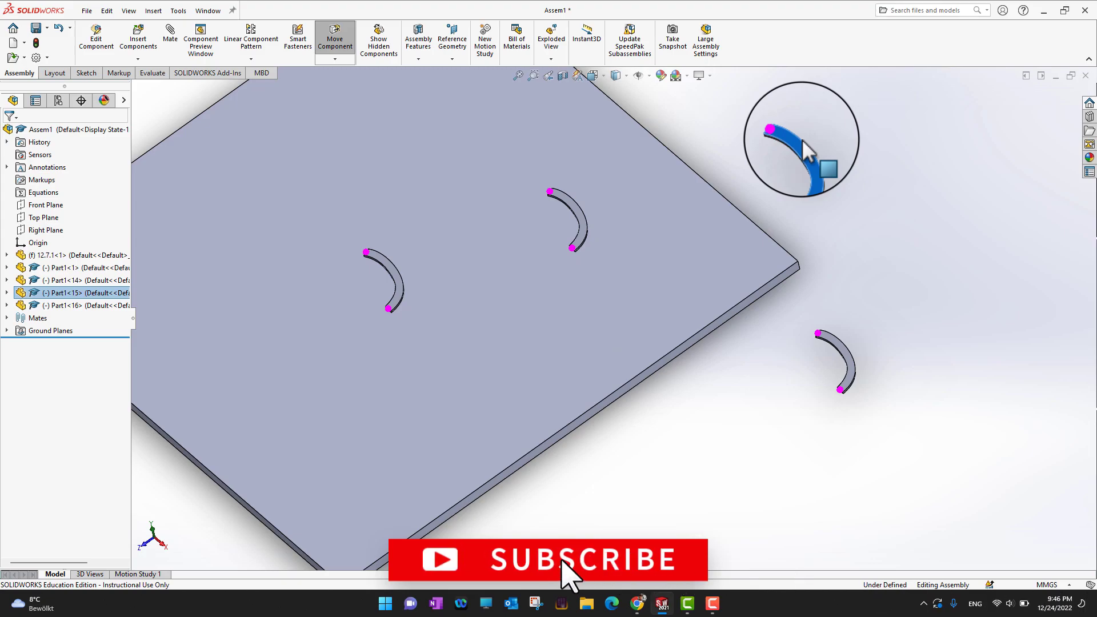
drag(803, 143, 668, 268)
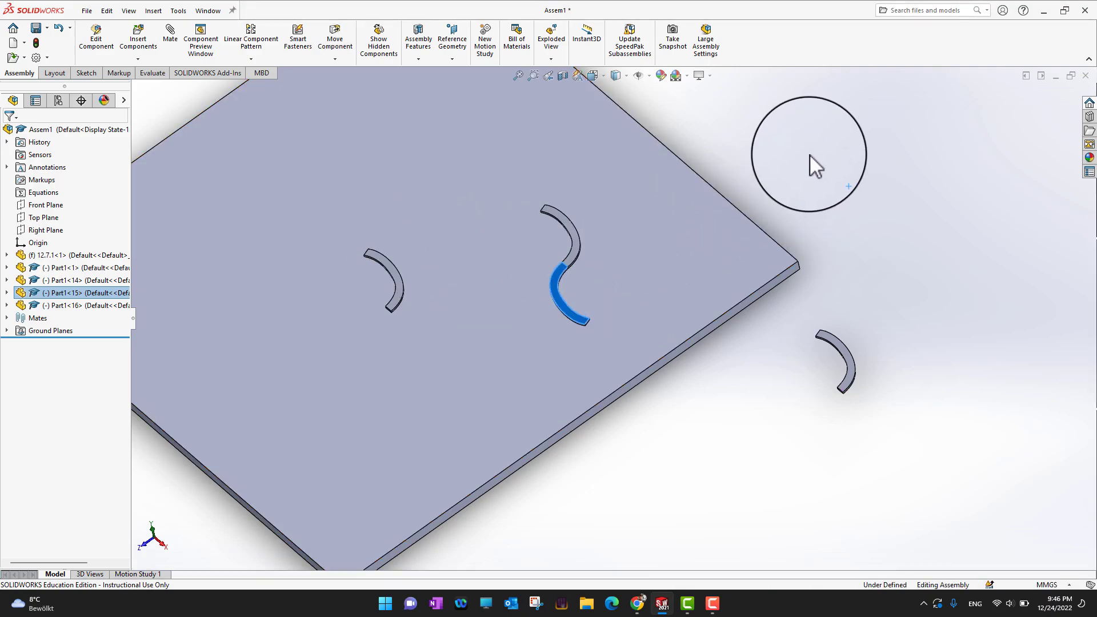
click(809, 160)
Step: Snap the two remaining curved copies onto the chain's free upper and lower ends through their connectors
drag(391, 272, 631, 86)
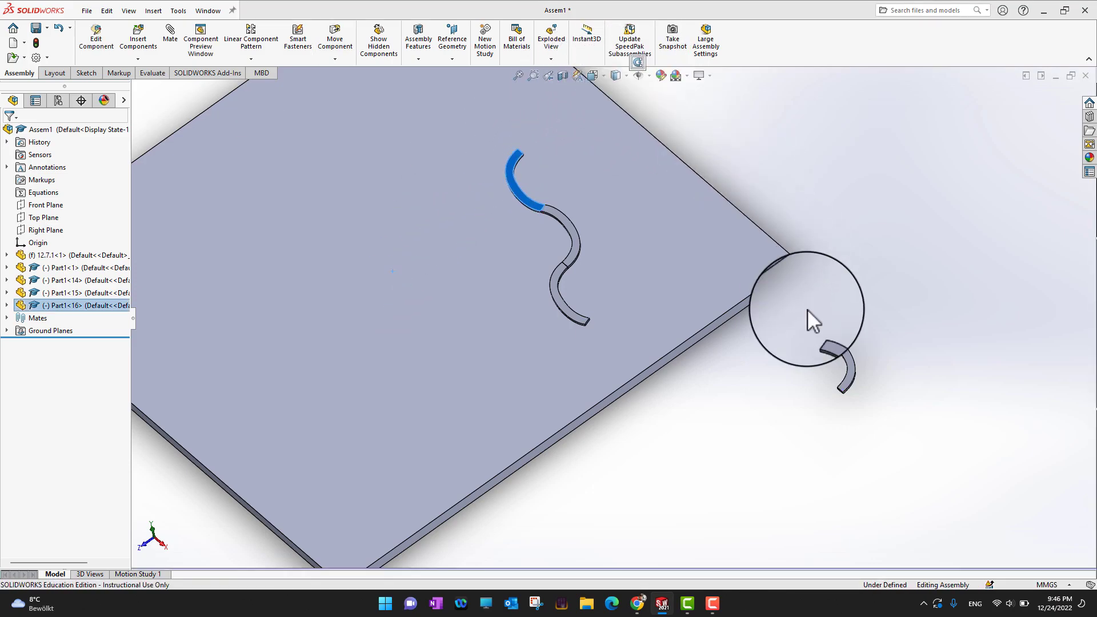
drag(839, 330, 585, 297)
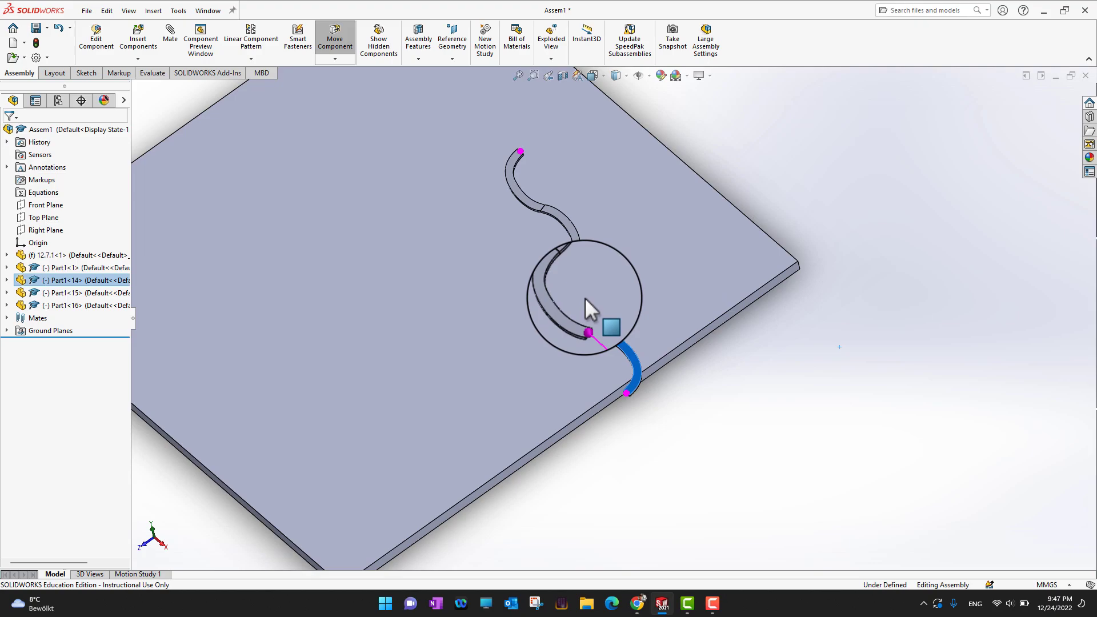
drag(585, 297, 587, 297)
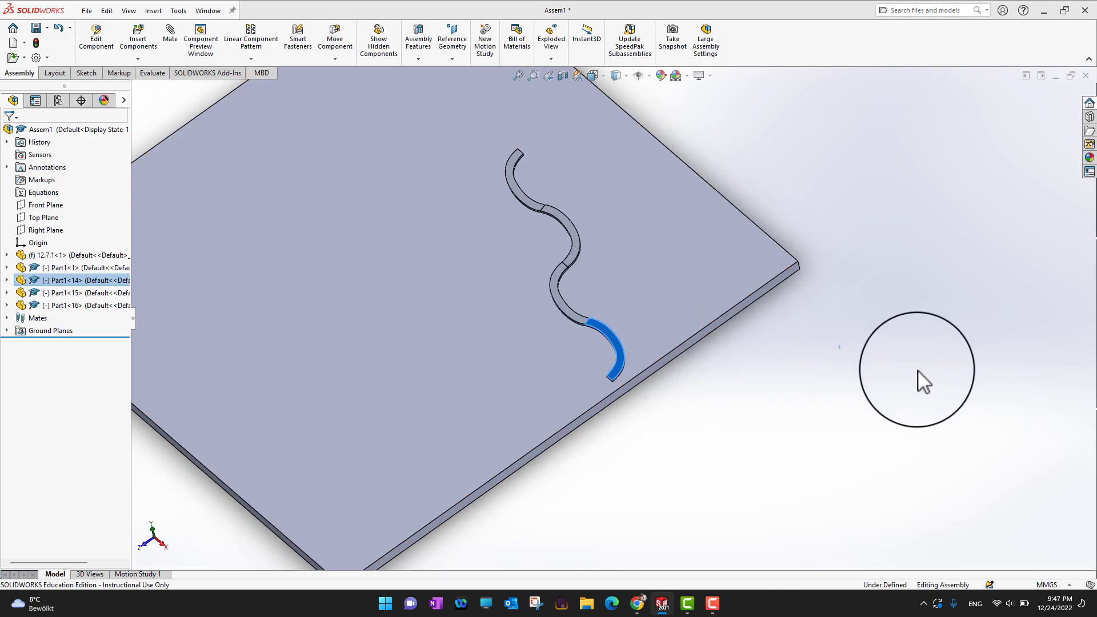
click(918, 370)
ctrl+middle_drag(914, 367, 806, 290)
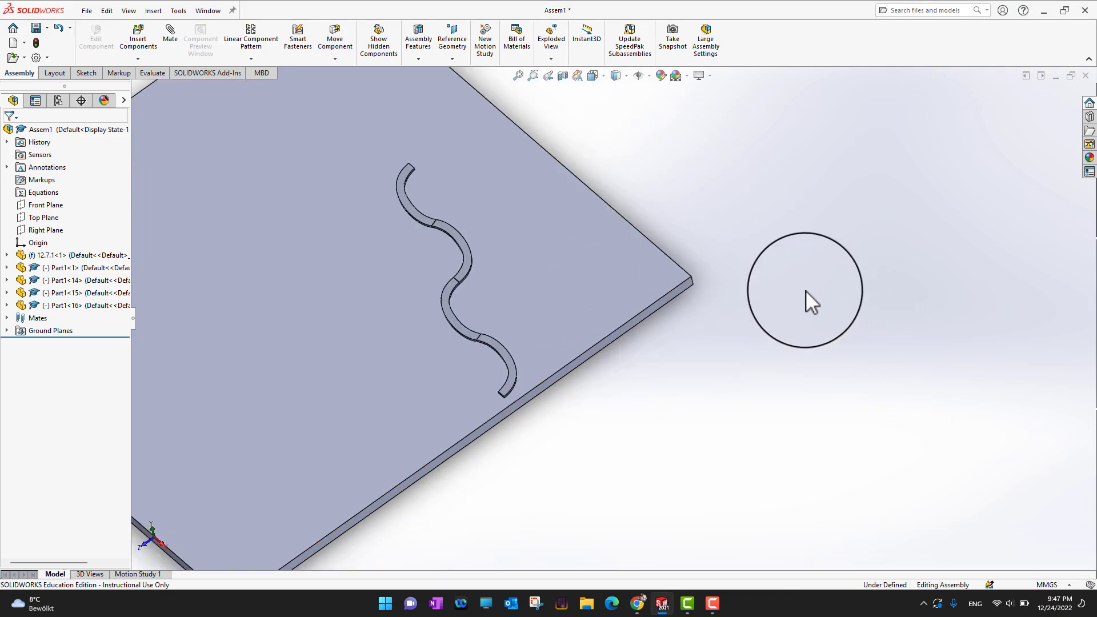